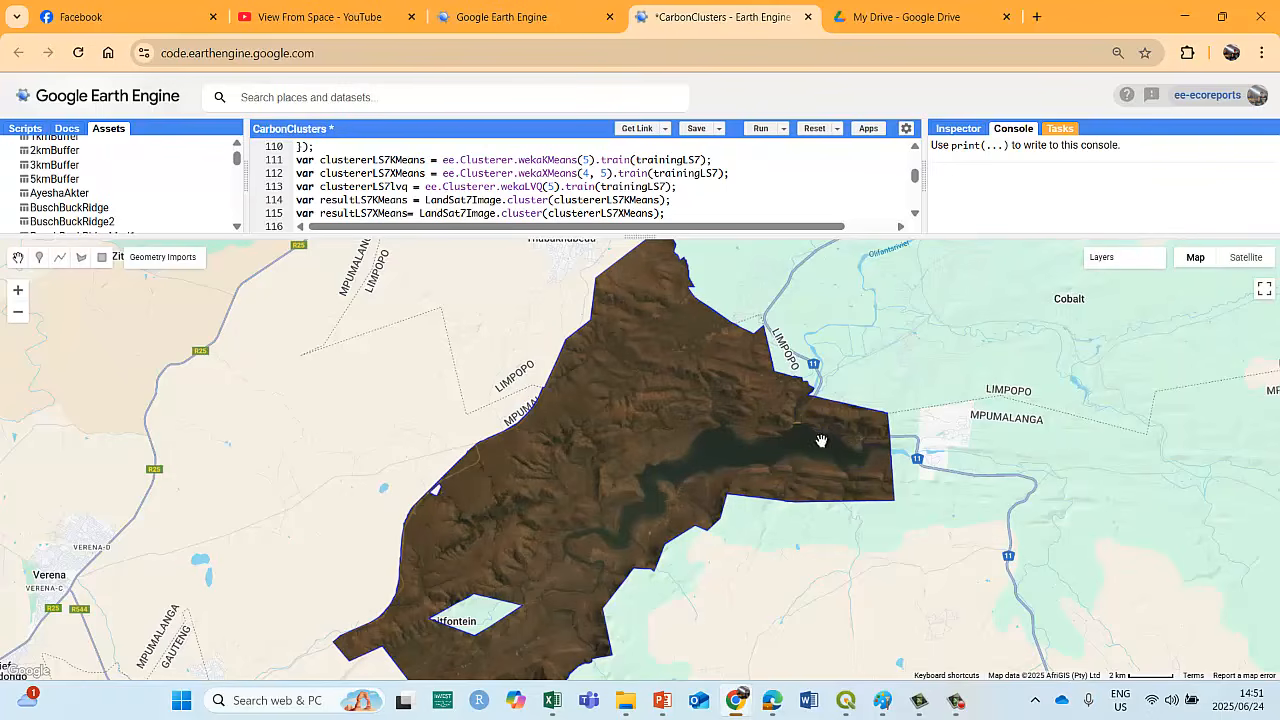
Toggle the LandSat7 layer on and off over LandSat5 to compare the two images, leaving LandSat7 hidden.
mouse_move(1101, 262)
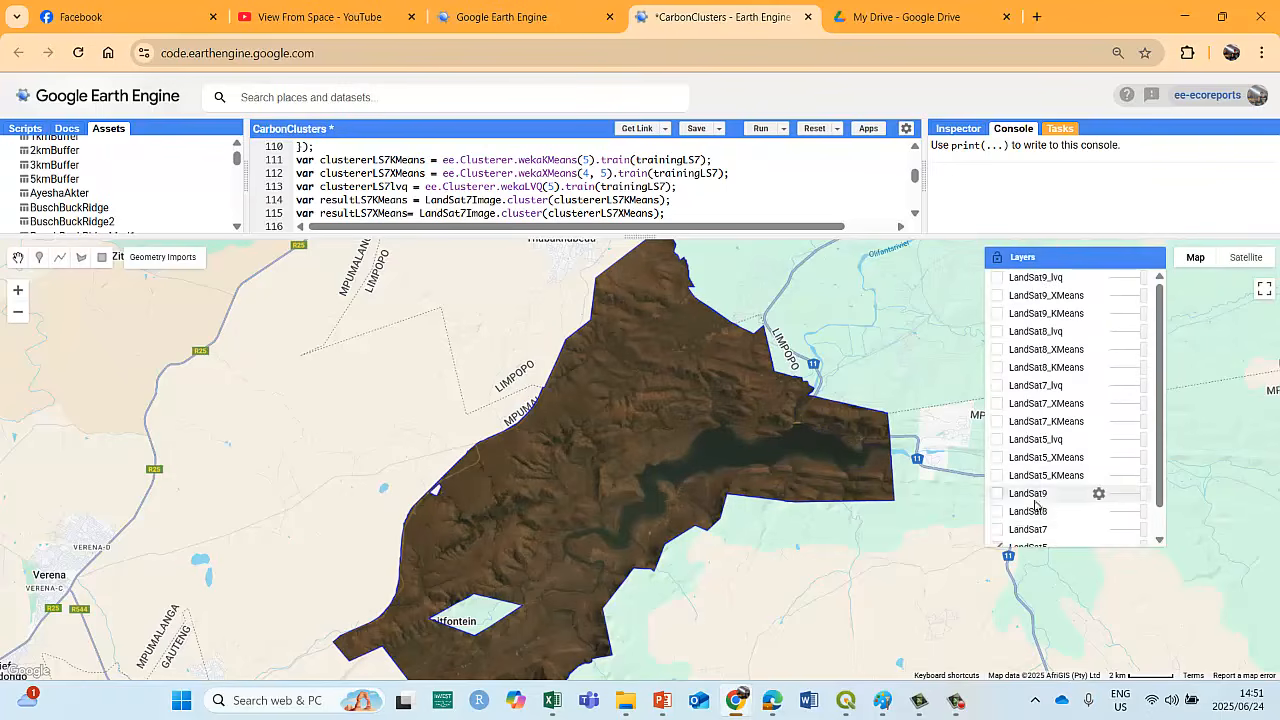
left_click(998, 530)
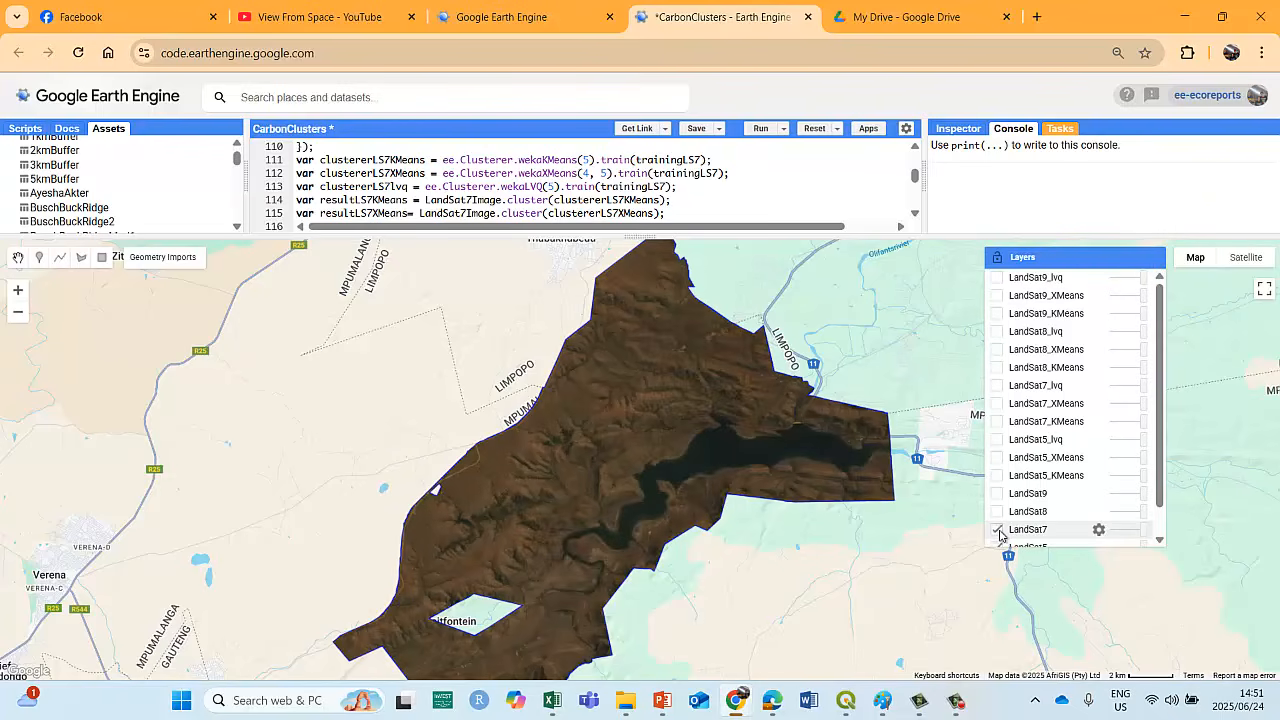
left_click(998, 530)
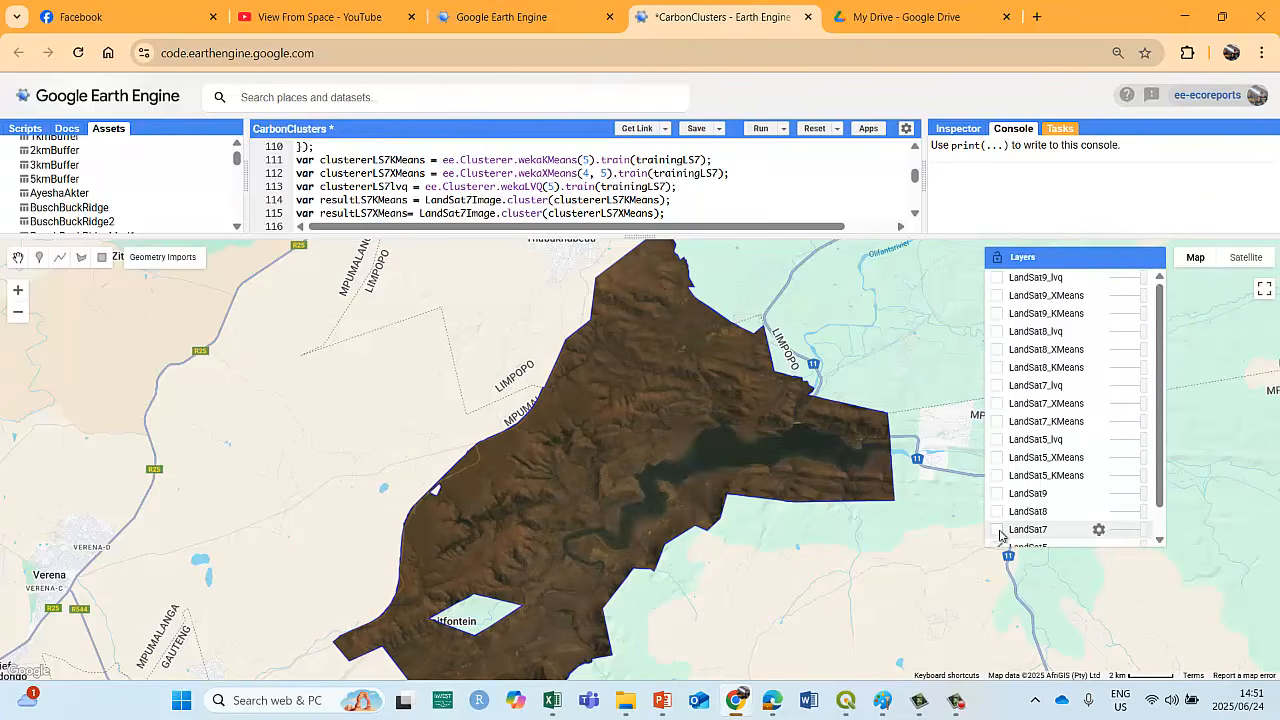
left_click(998, 530)
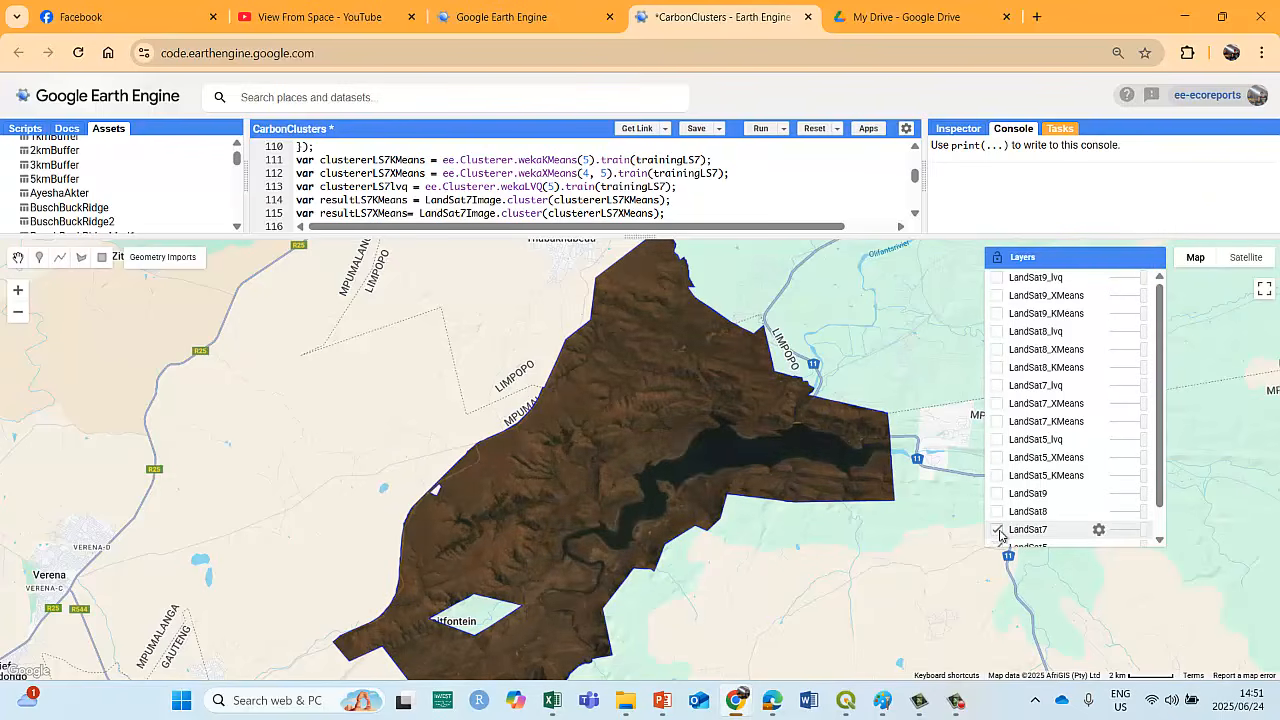
left_click(998, 530)
left_click(998, 530)
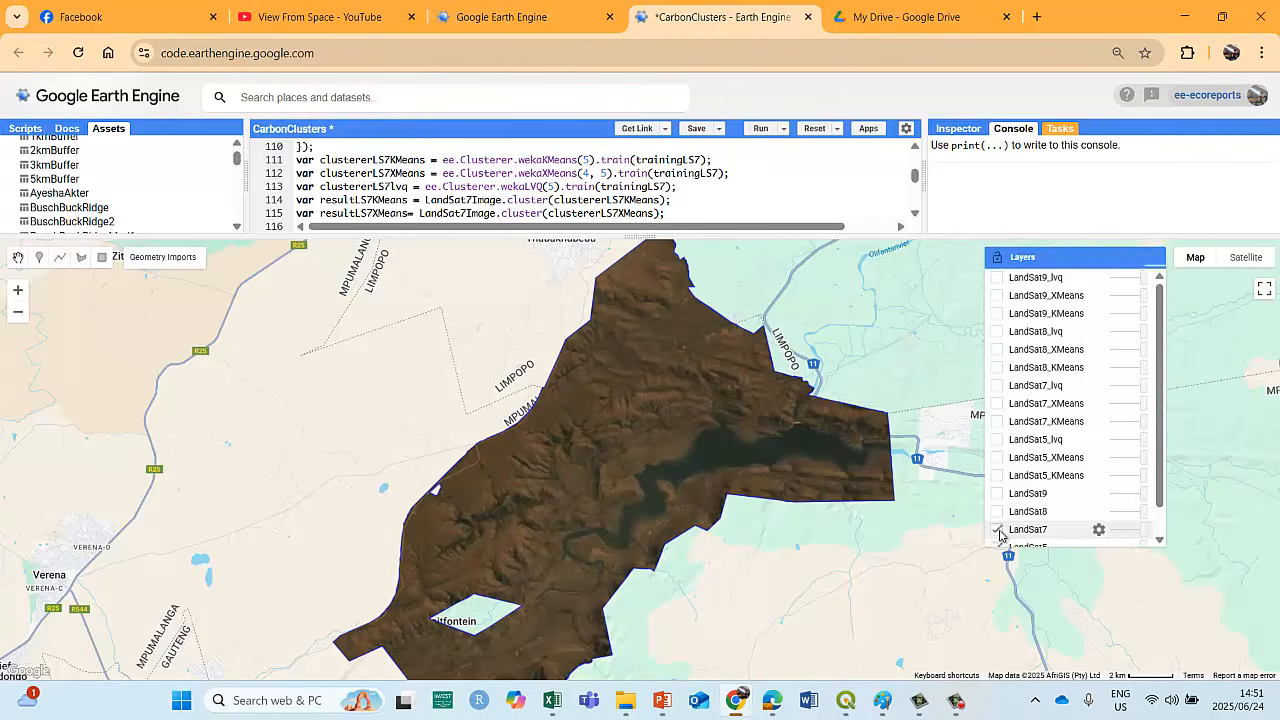
left_click(998, 530)
left_click(998, 530)
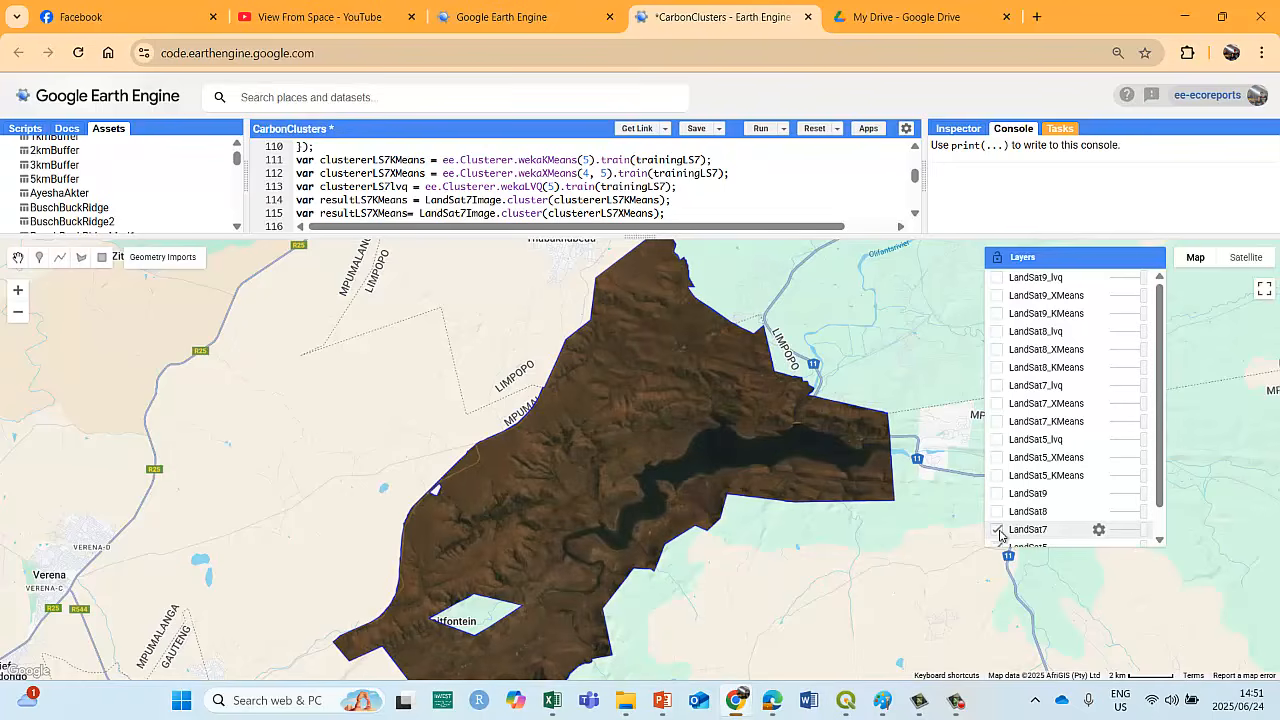
left_click(998, 530)
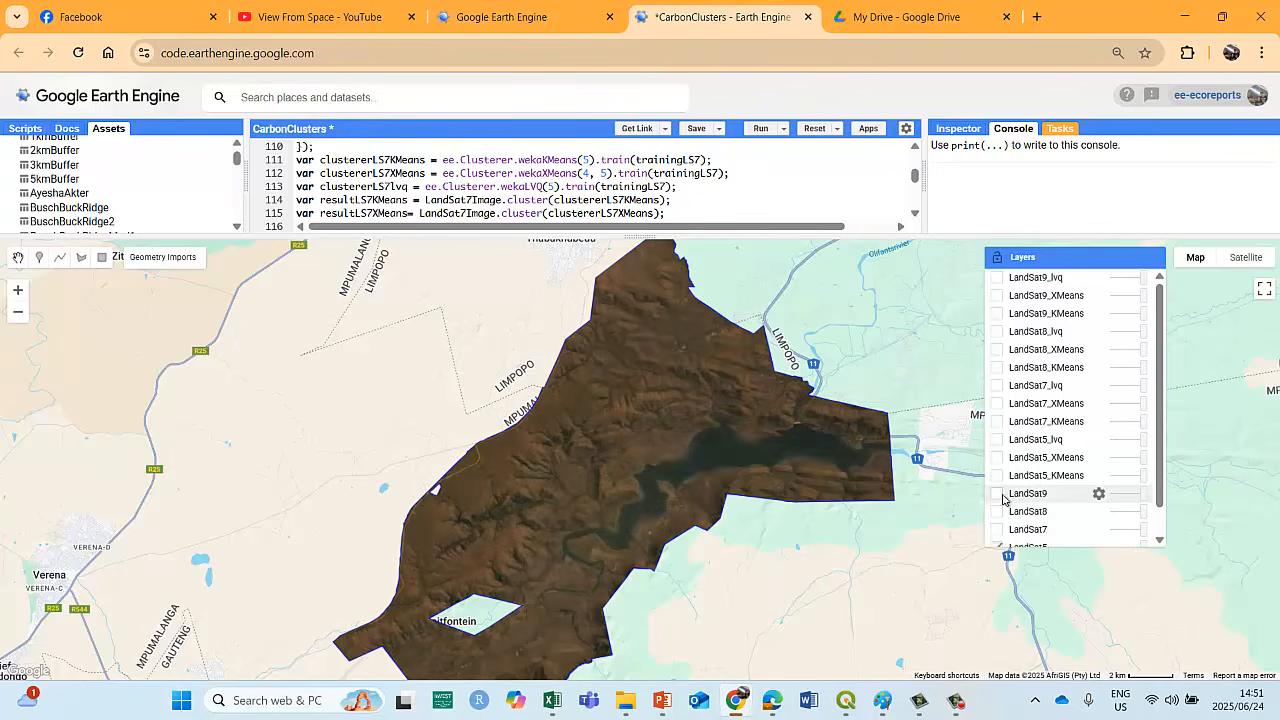
Toggle the LandSat9 layer repeatedly to compare its reservoir and terrain with the LandSat5 image.
left_click(997, 494)
left_click(997, 494)
left_click(997, 494)
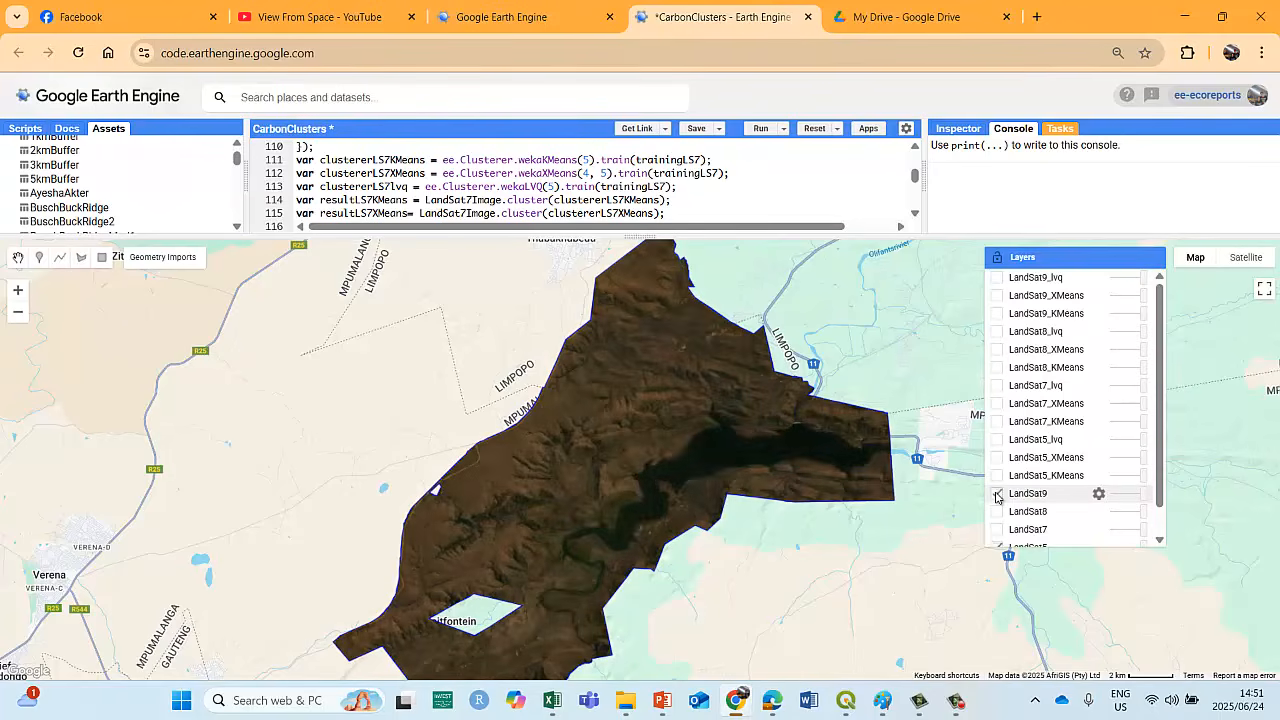
left_click(997, 494)
left_click(997, 494)
left_click(997, 494)
left_click(997, 494)
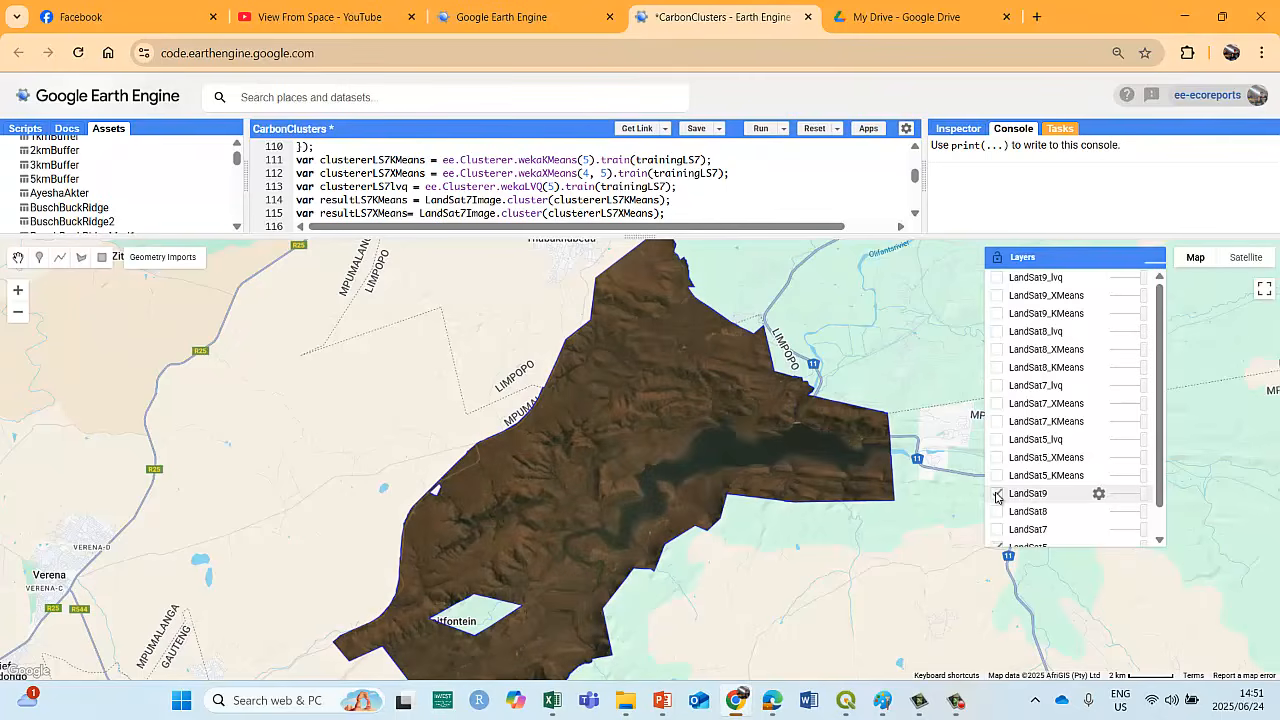
Compare the LandSat8 image with LandSat5 and LandSat9 by switching both layers on and off, leaving only LandSat5 shown.
left_click(998, 512)
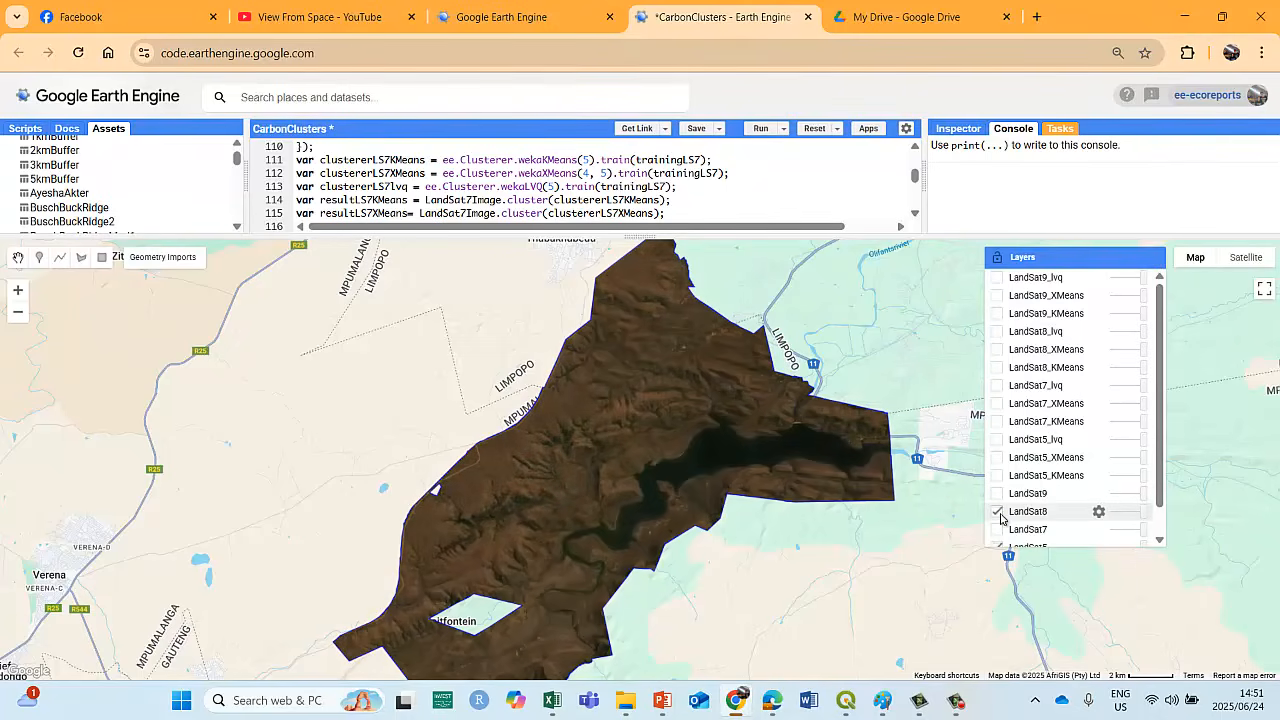
left_click(998, 512)
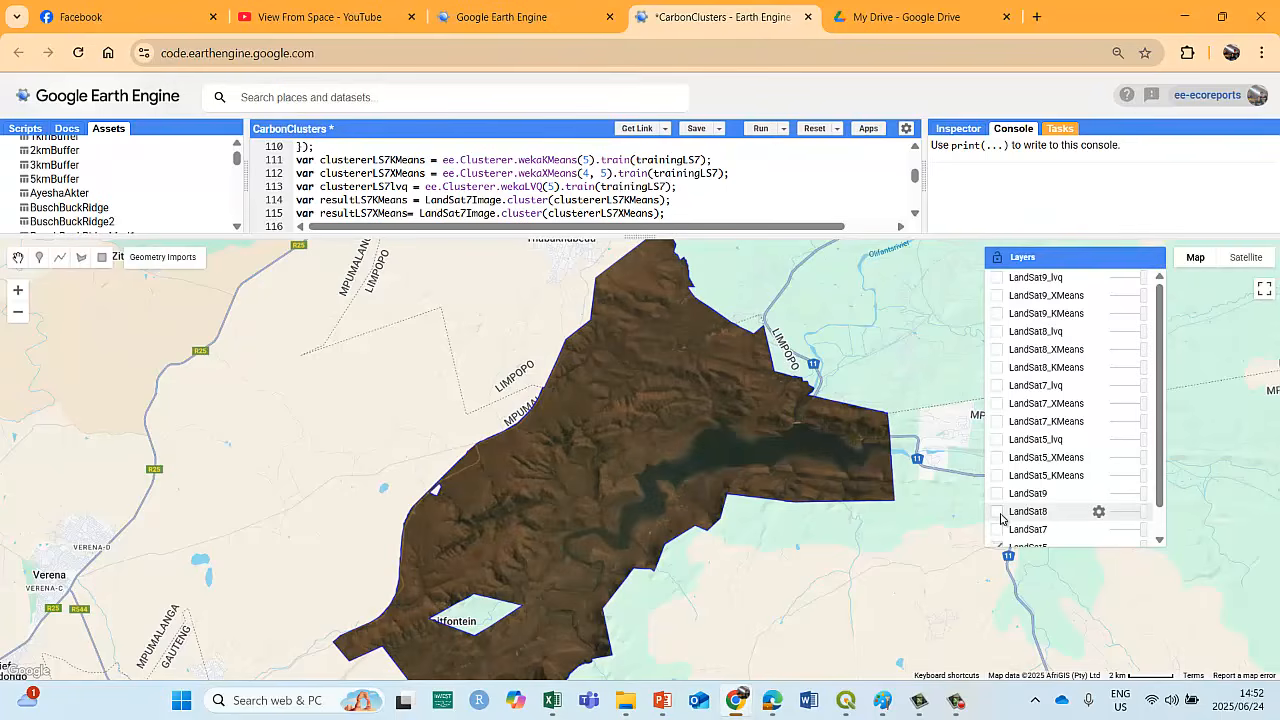
left_click(998, 513)
left_click(998, 495)
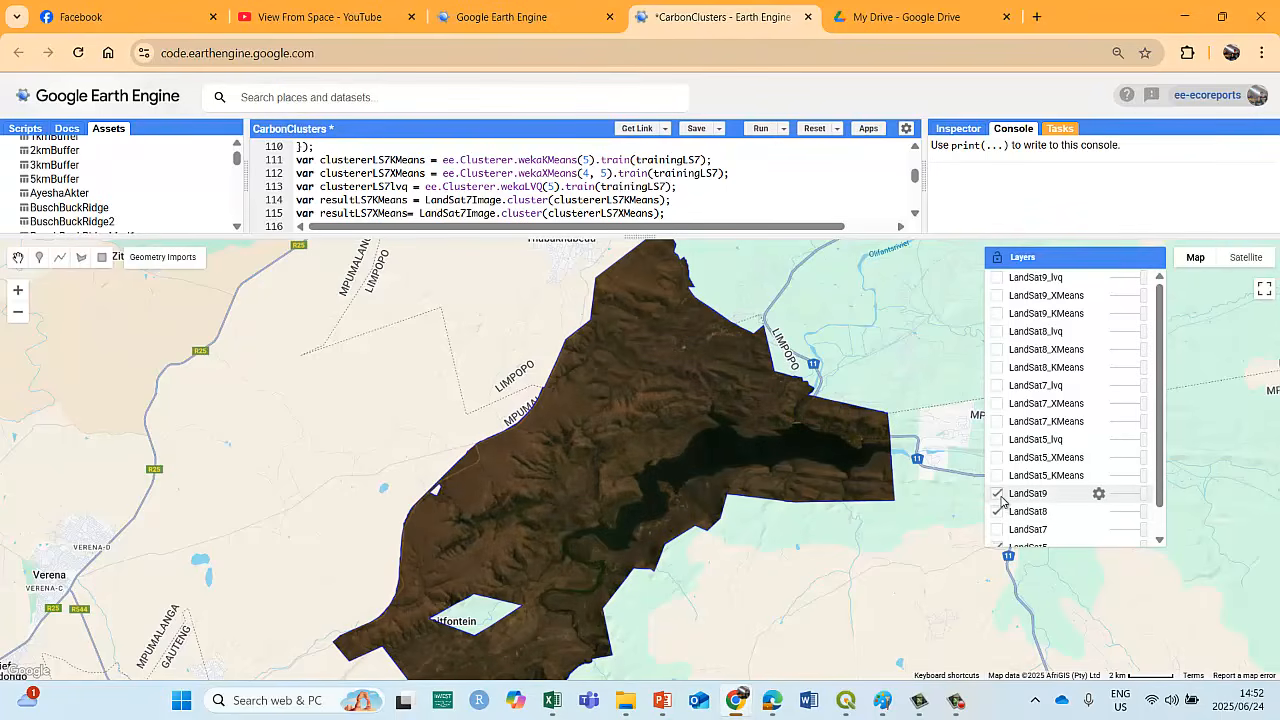
left_click(998, 494)
left_click(997, 493)
left_click(997, 511)
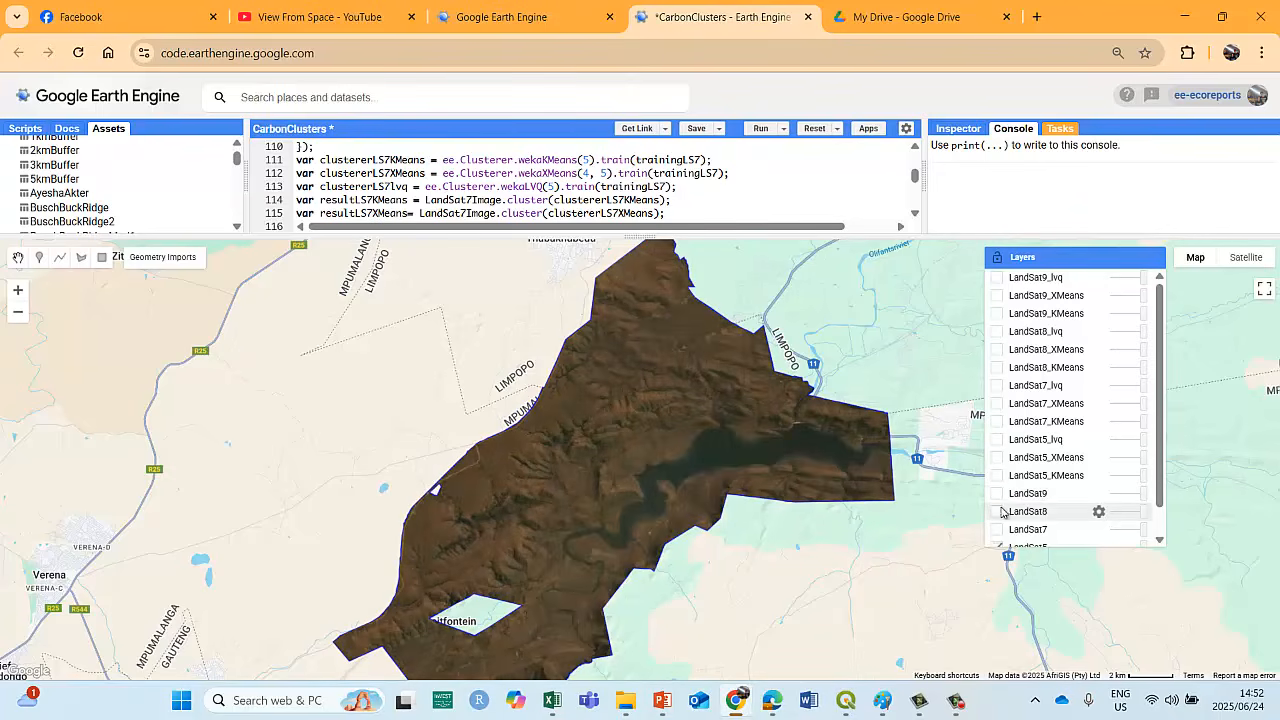
Display the LandSat9_KMeans and LandSat9_XMeans cluster layers over the reserve.
left_click(997, 314)
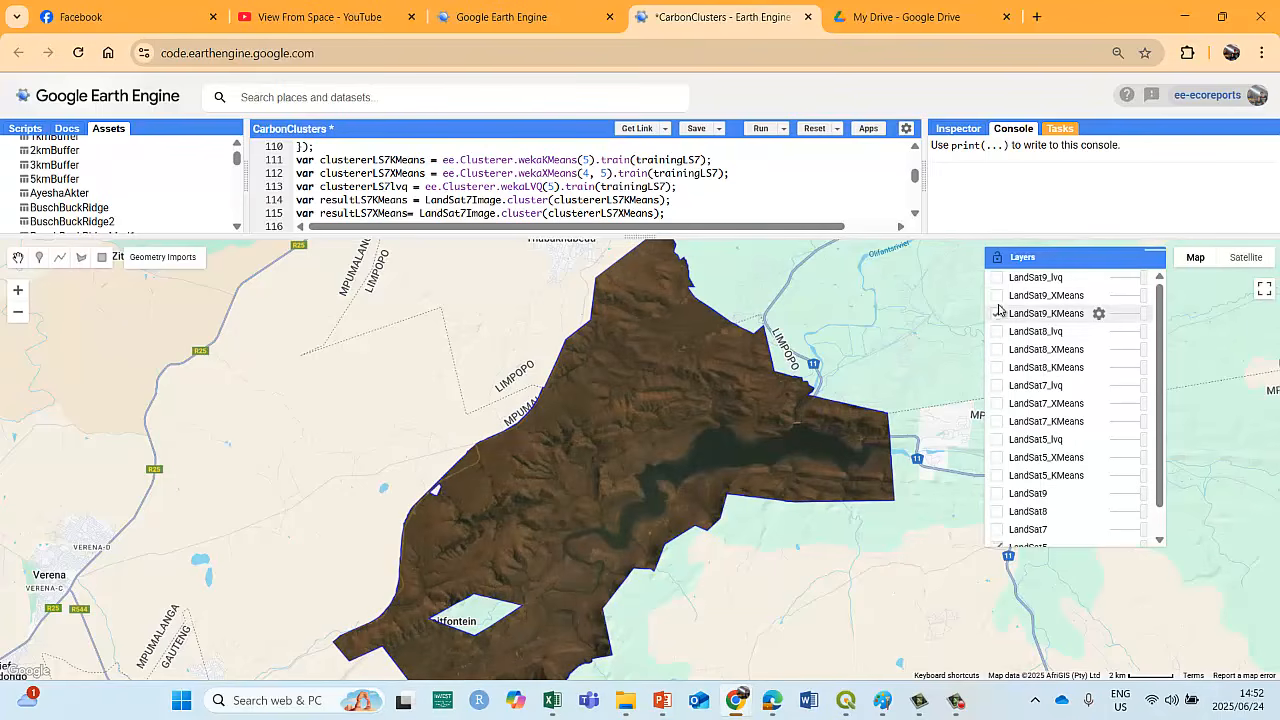
left_click(998, 296)
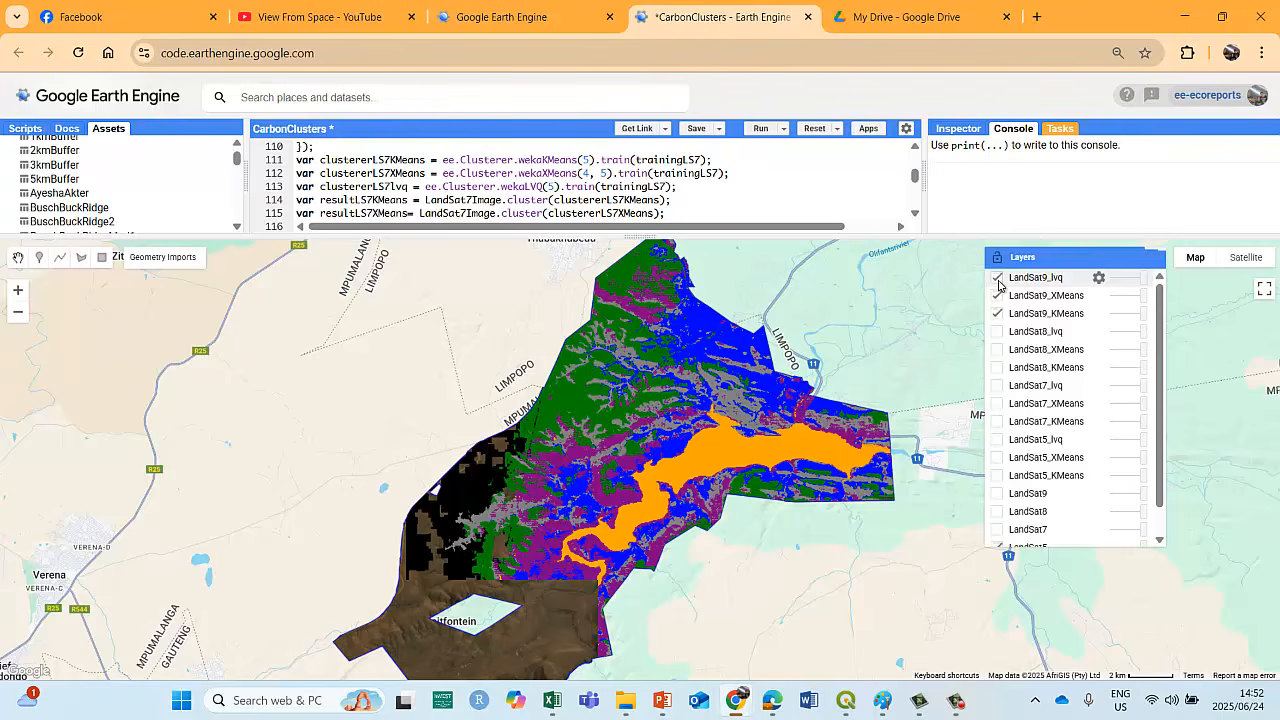
Switch to QGIS, replace the visible SRTM_Hillshade_LoskopDamm layer with LoskopDam_LandSat5_KMeanss, and expand its class legend.
left_click(846, 700)
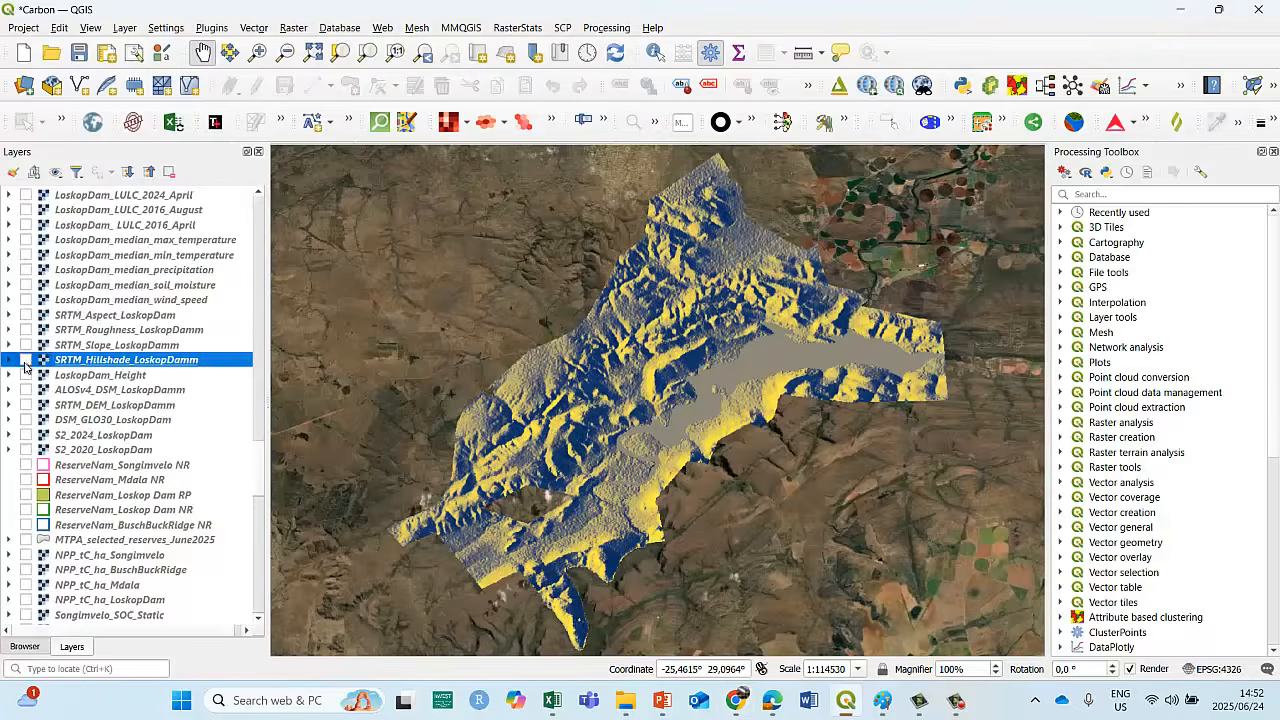
left_click(26, 360)
scroll(62, 325, "up", 2)
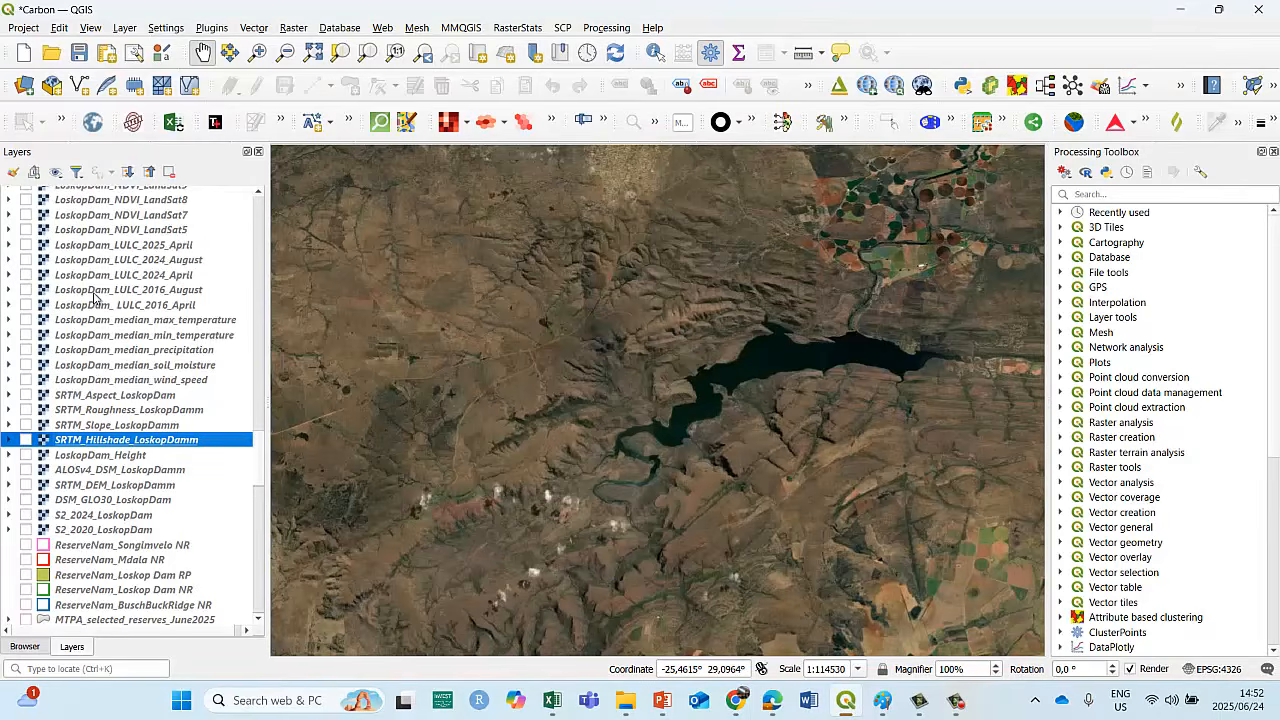
scroll(95, 297, "up", 4)
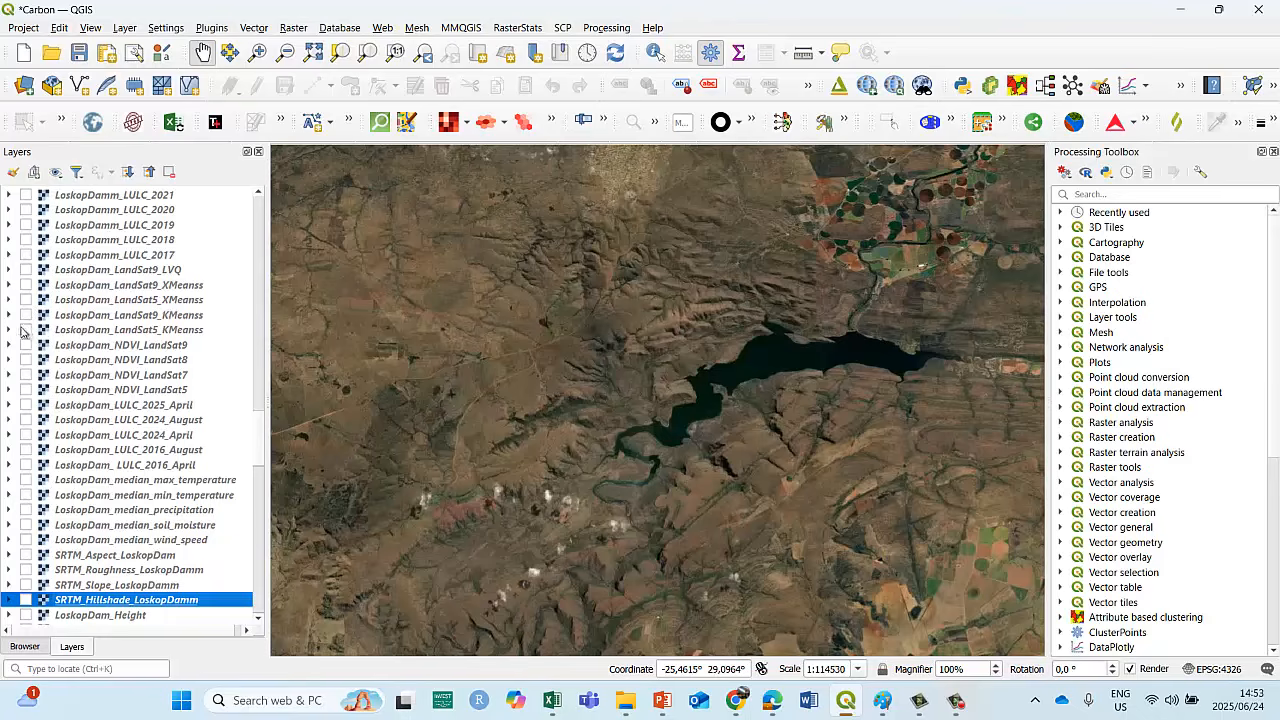
left_click(26, 330)
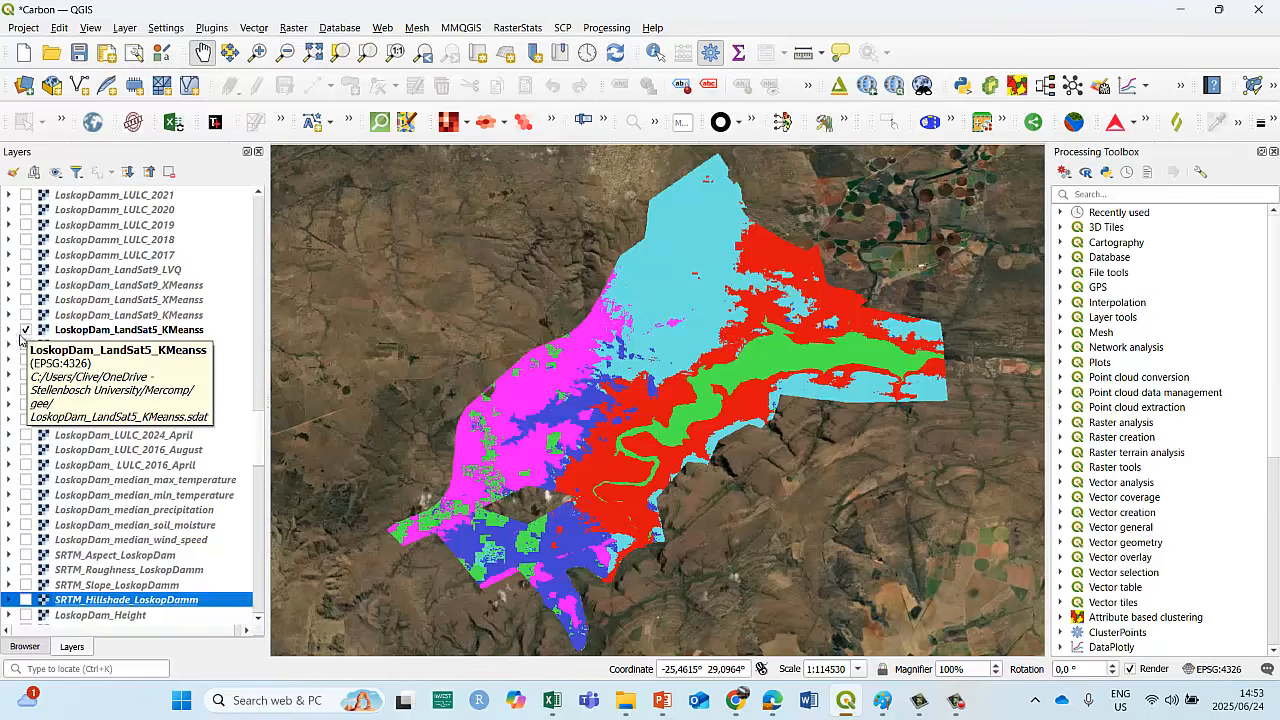
left_click(11, 332)
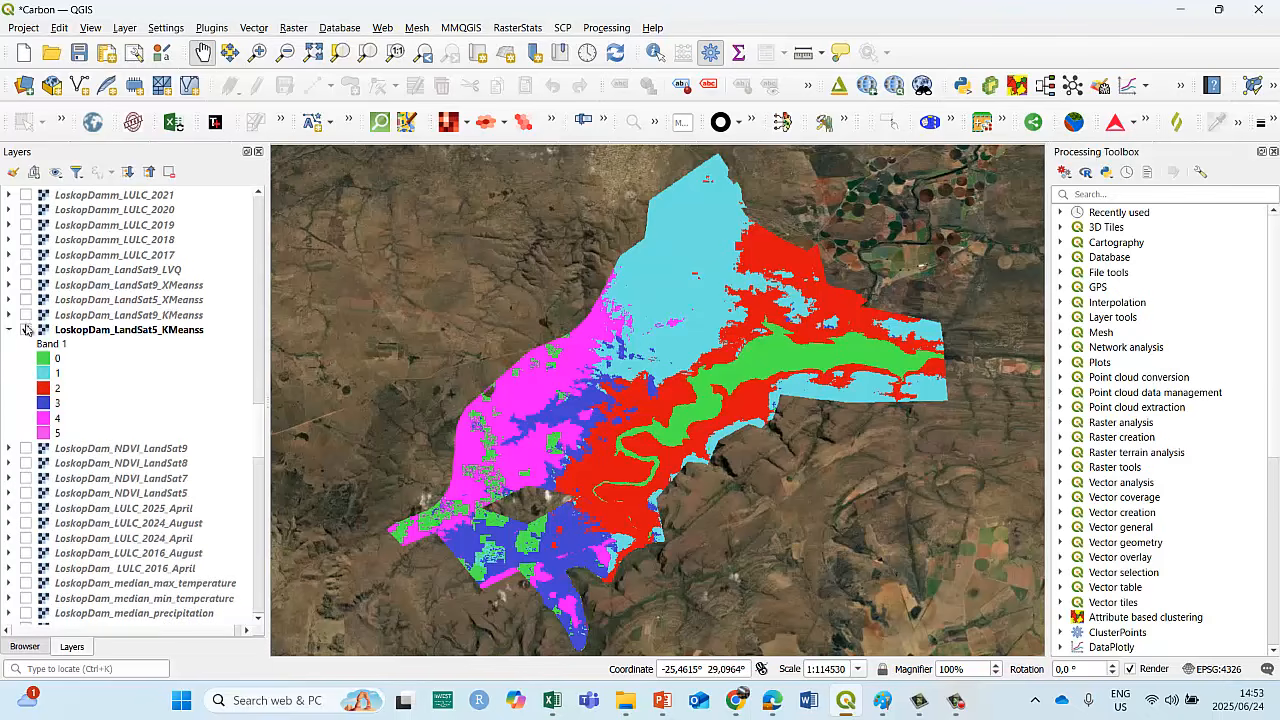
Toggle LoskopDam_LandSat9_KMeanss over the LandSat5 K-means layer to compare their clusters, leaving it visible.
left_click(26, 316)
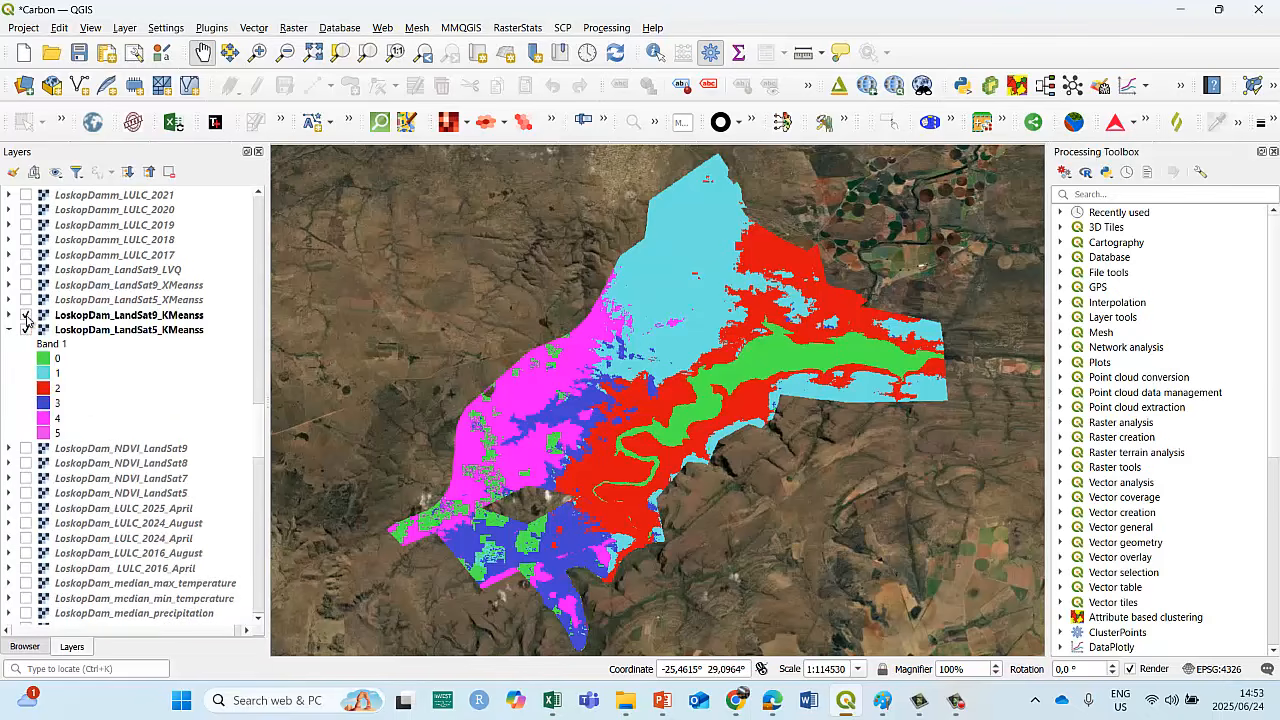
left_click(26, 316)
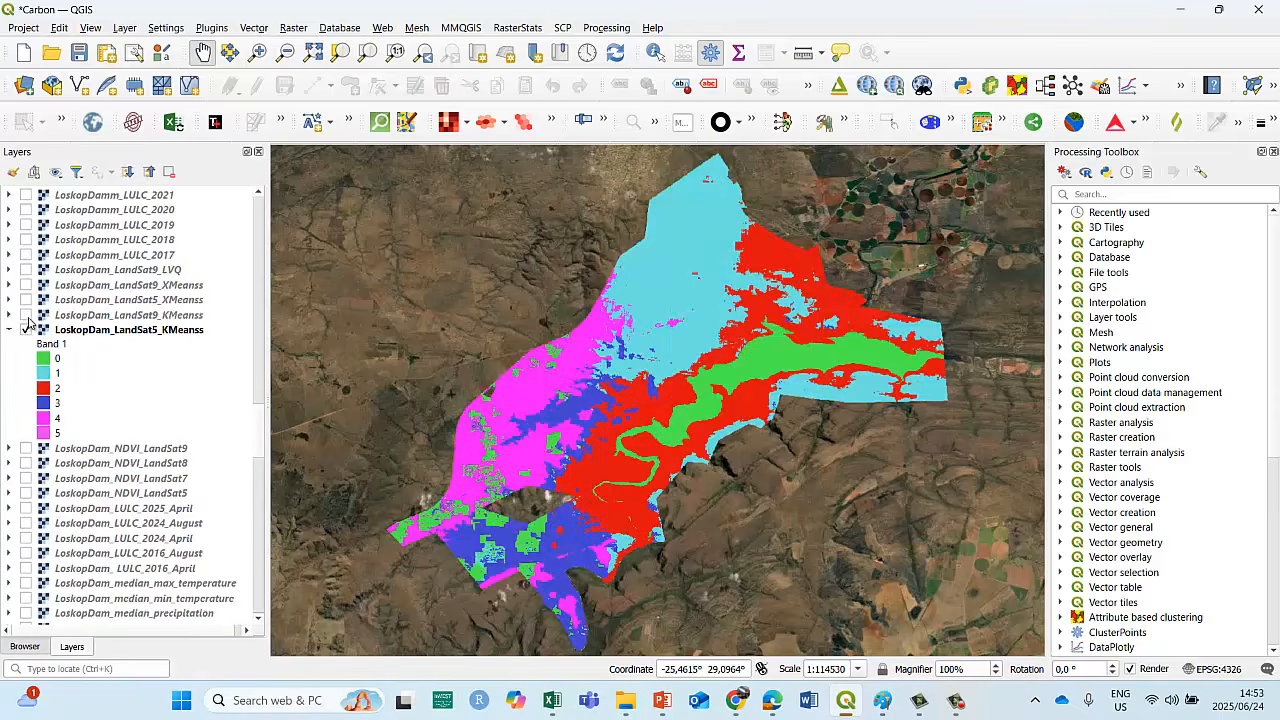
left_click(27, 317)
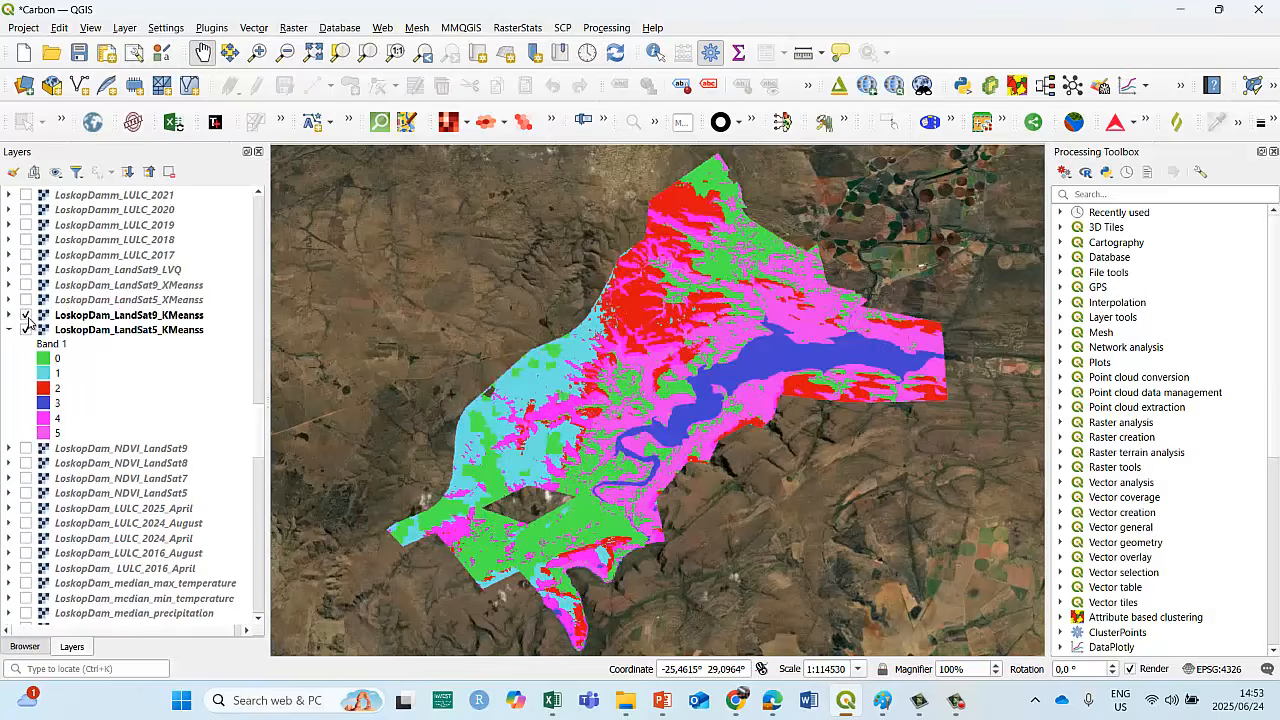
left_click(27, 317)
left_click(27, 317)
left_click(27, 316)
left_click(27, 316)
View the LoskopDam_LandSat5_XMeanss and LoskopDam_LandSat9_XMeanss clusters for comparison, leaving both layers hidden.
left_click(27, 301)
left_click(27, 301)
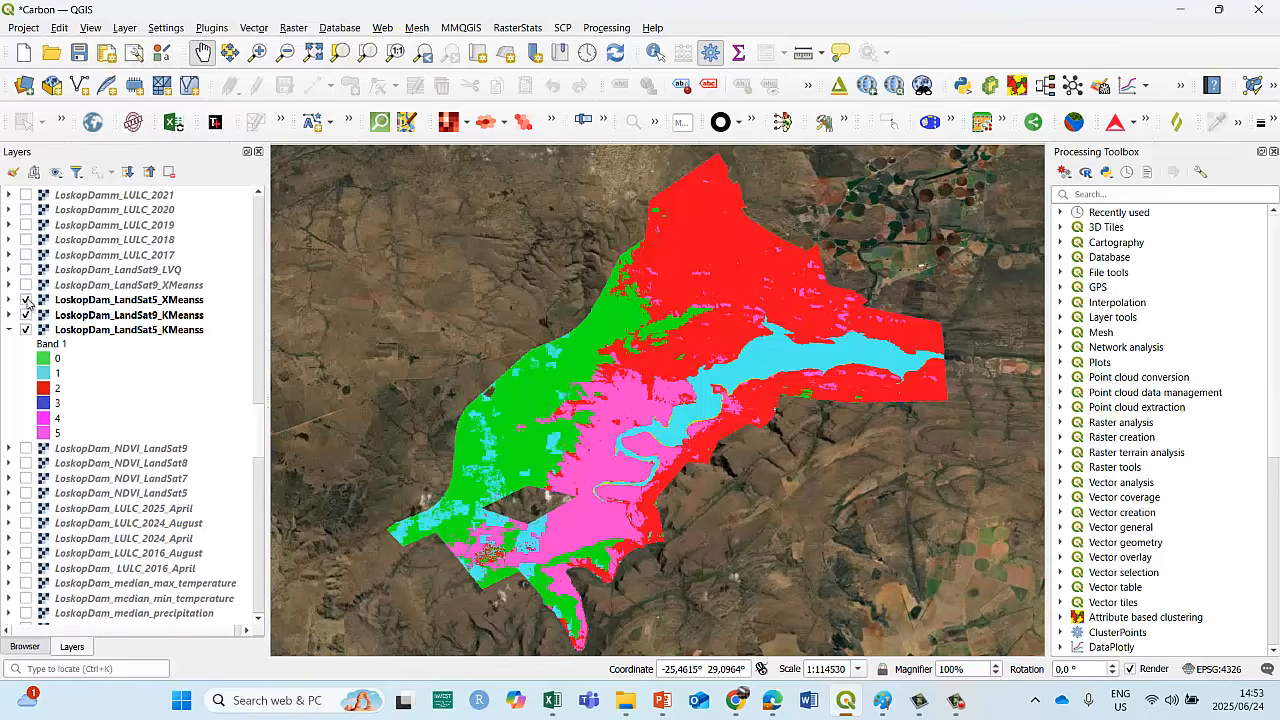
left_click(27, 301)
left_click(27, 286)
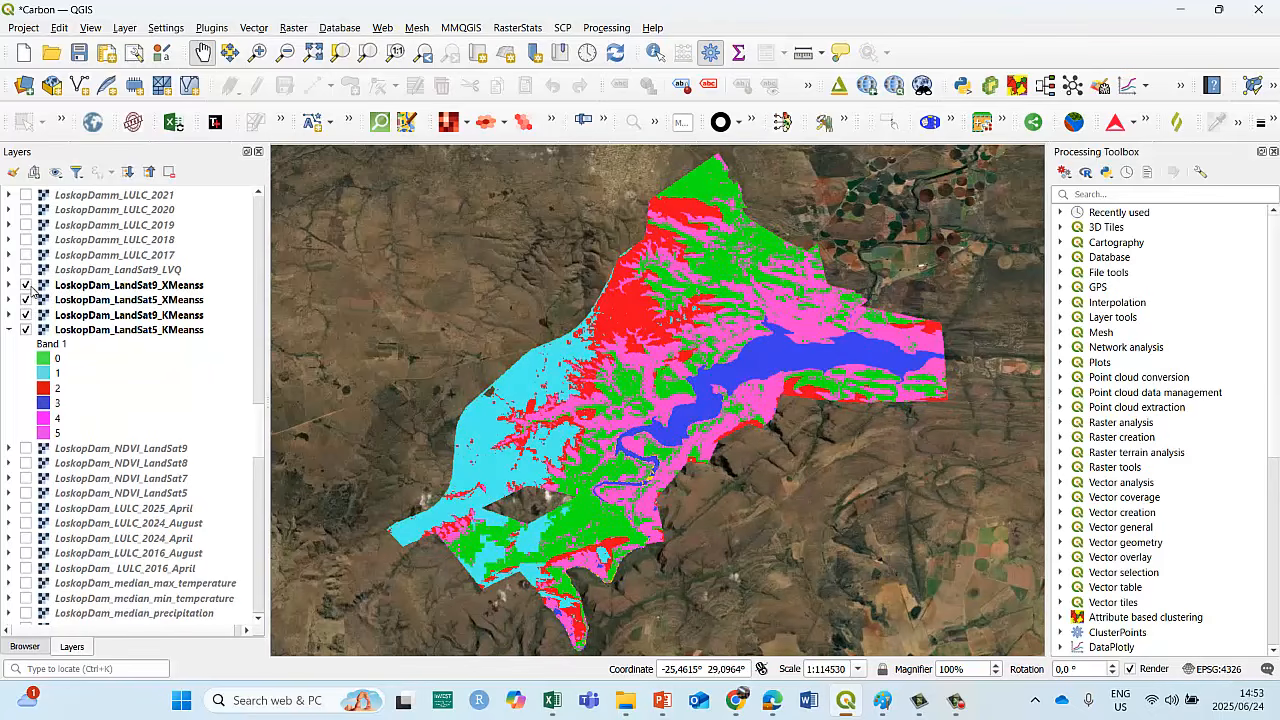
left_click(27, 286)
left_click(27, 301)
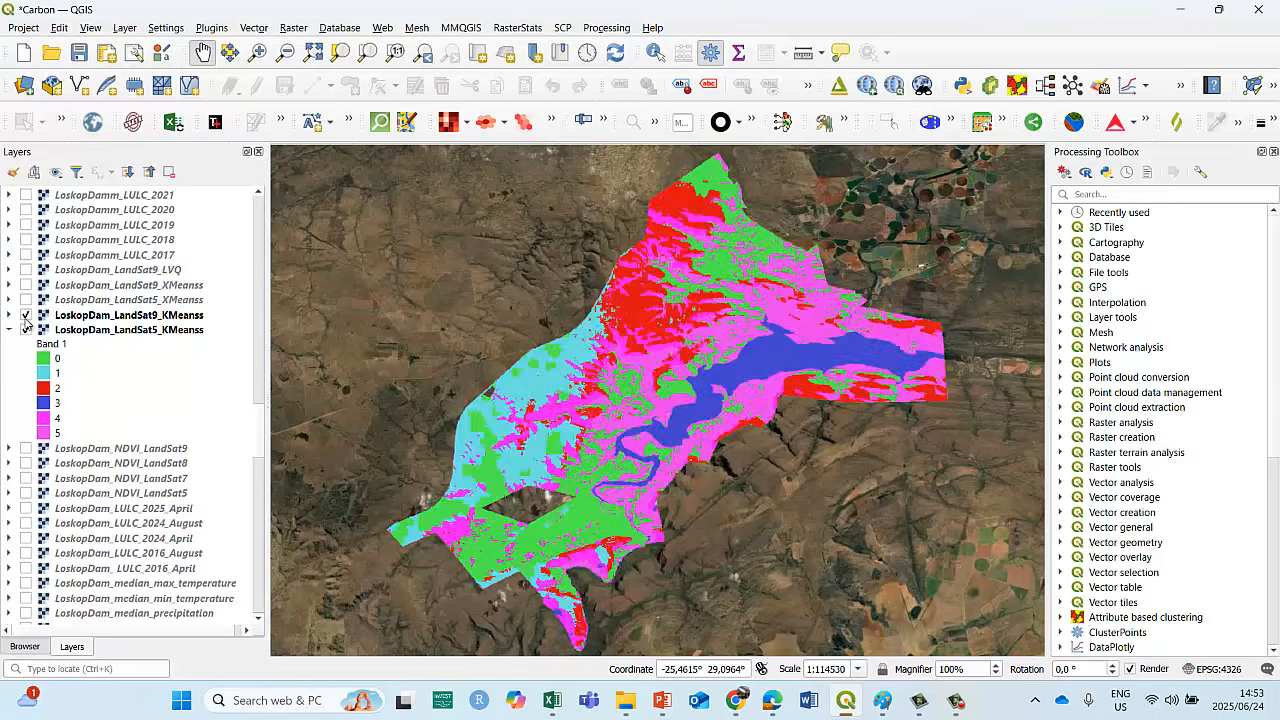
Leave only LoskopDam_LandSat5_KMeanss visible and expand the class legend of LoskopDam_LandSat9_KMeanss.
left_click(26, 315)
left_click(25, 330)
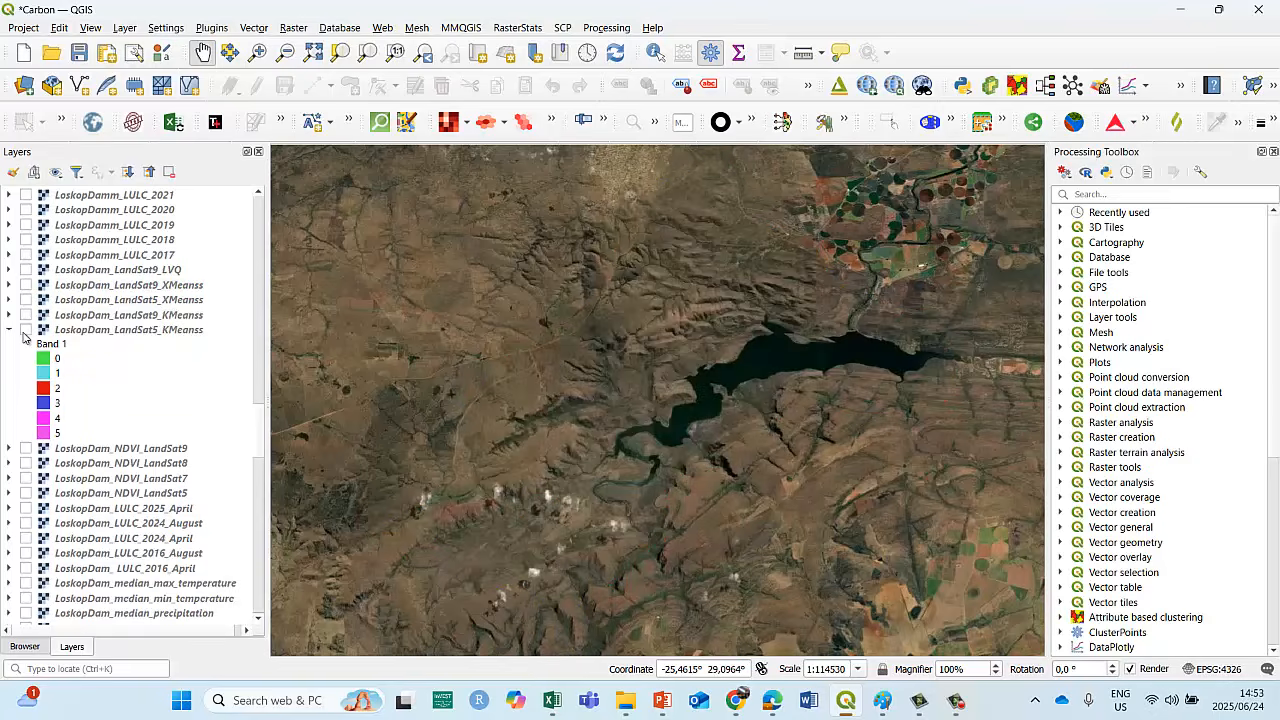
left_click(25, 331)
left_click(10, 315)
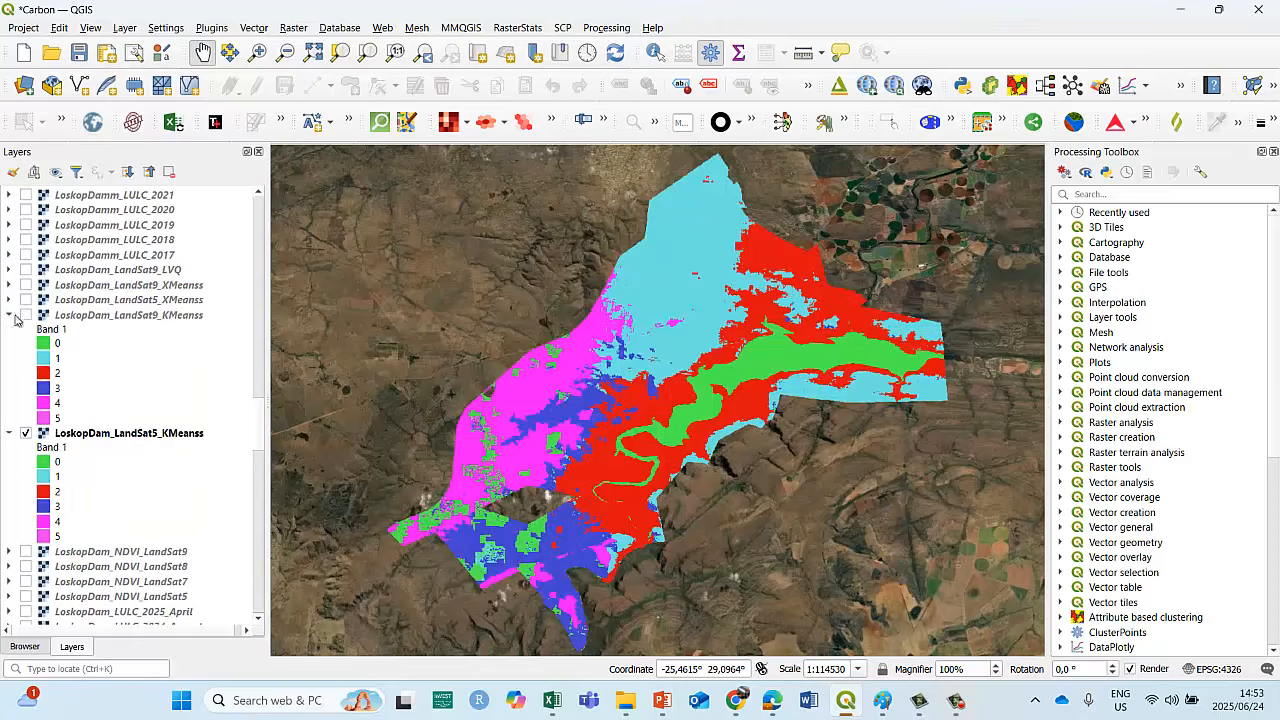
Compare the LandSat9 and LandSat5 K-means classes with both legends open by toggling the LandSat9 layer, leaving it hidden.
left_click(26, 315)
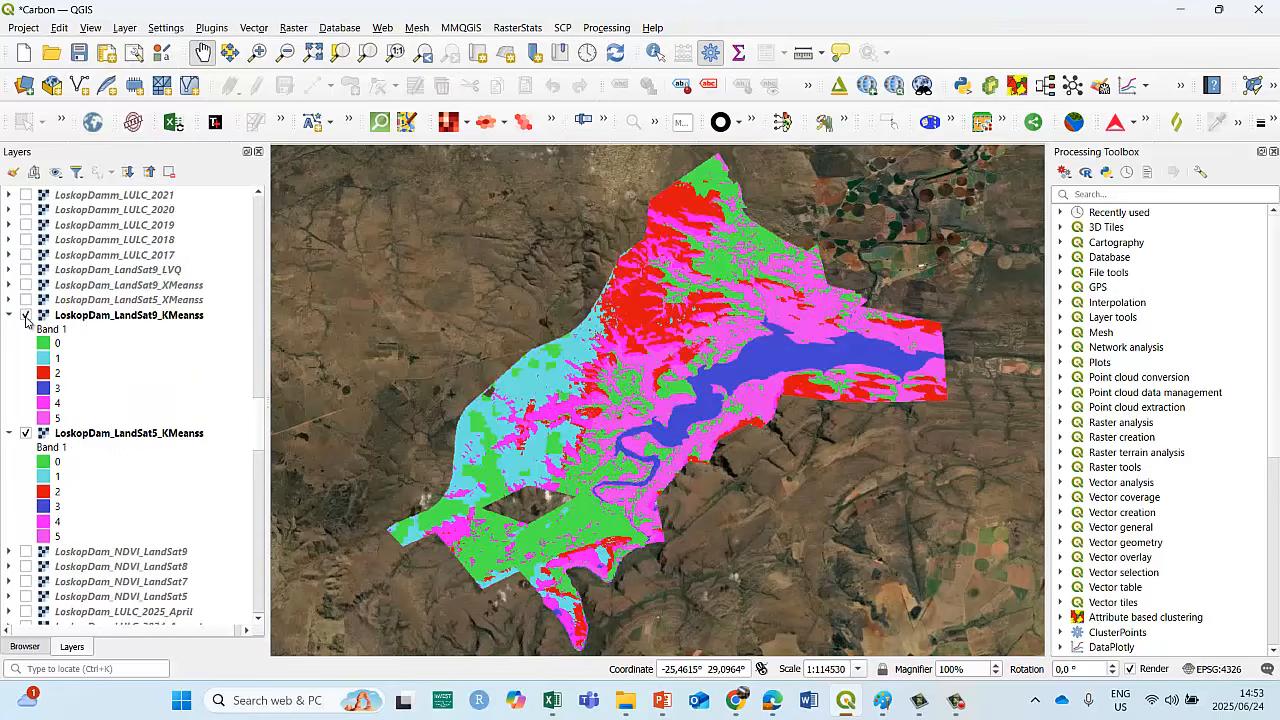
left_click(26, 315)
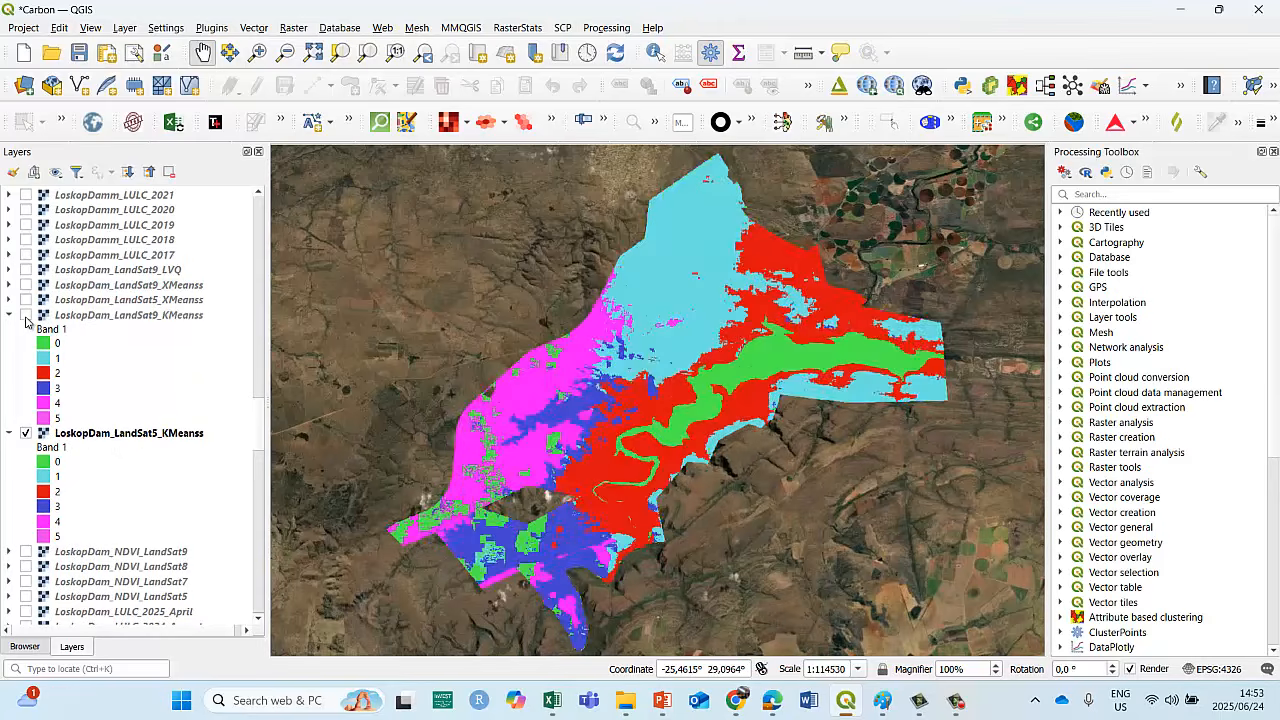
left_click(26, 315)
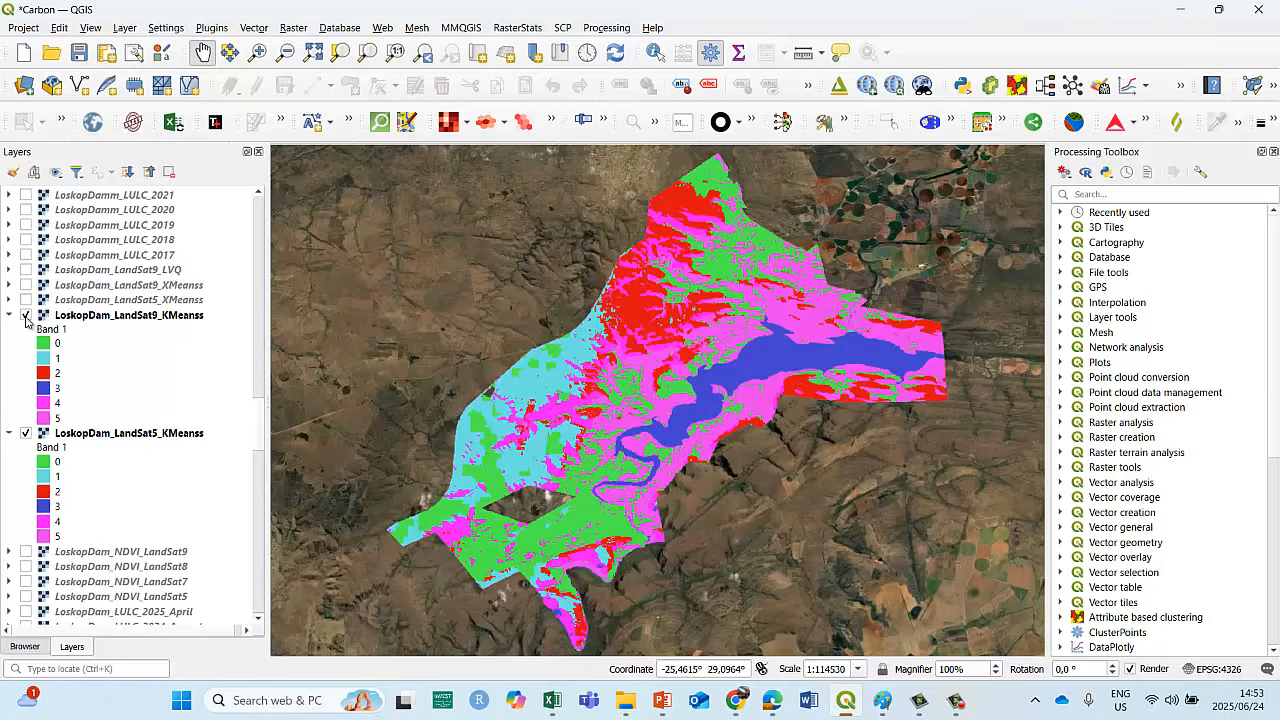
left_click(26, 315)
left_click(26, 315)
left_click(27, 316)
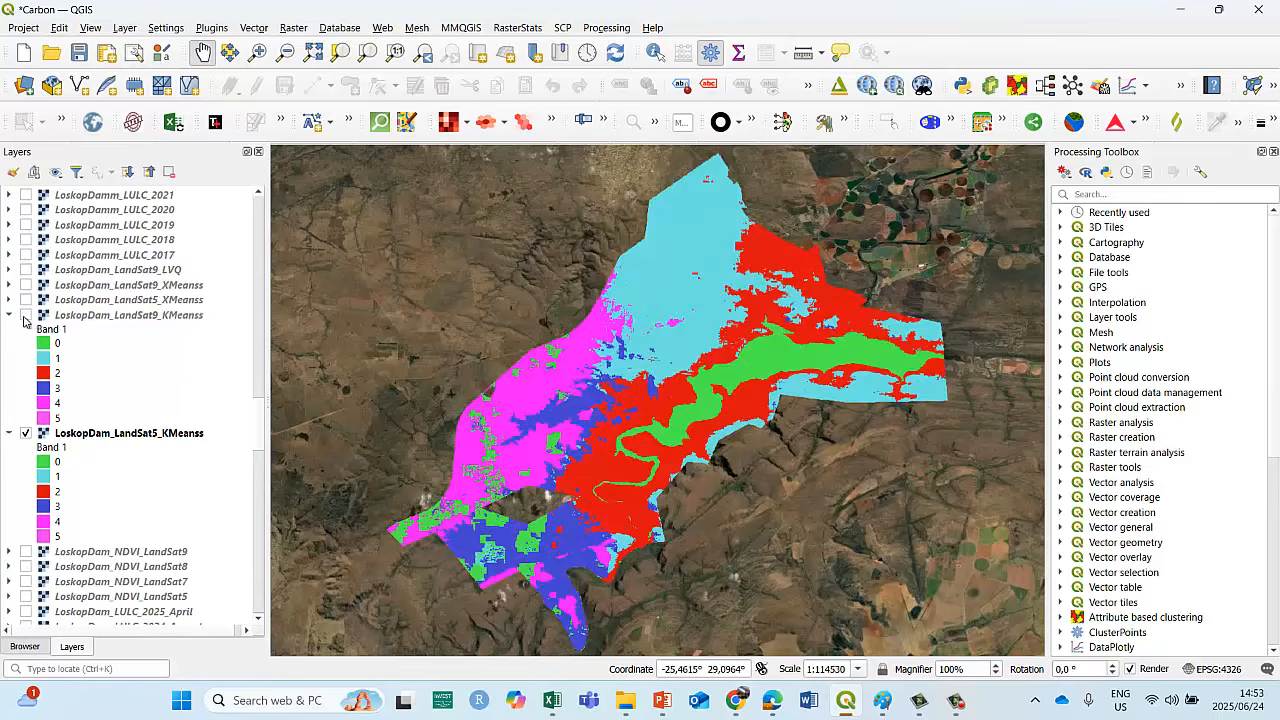
Collapse the LandSat9 K-means legend and keep toggling that layer against LandSat5 to examine cluster changes, leaving both visible.
left_click(10, 315)
left_click(26, 316)
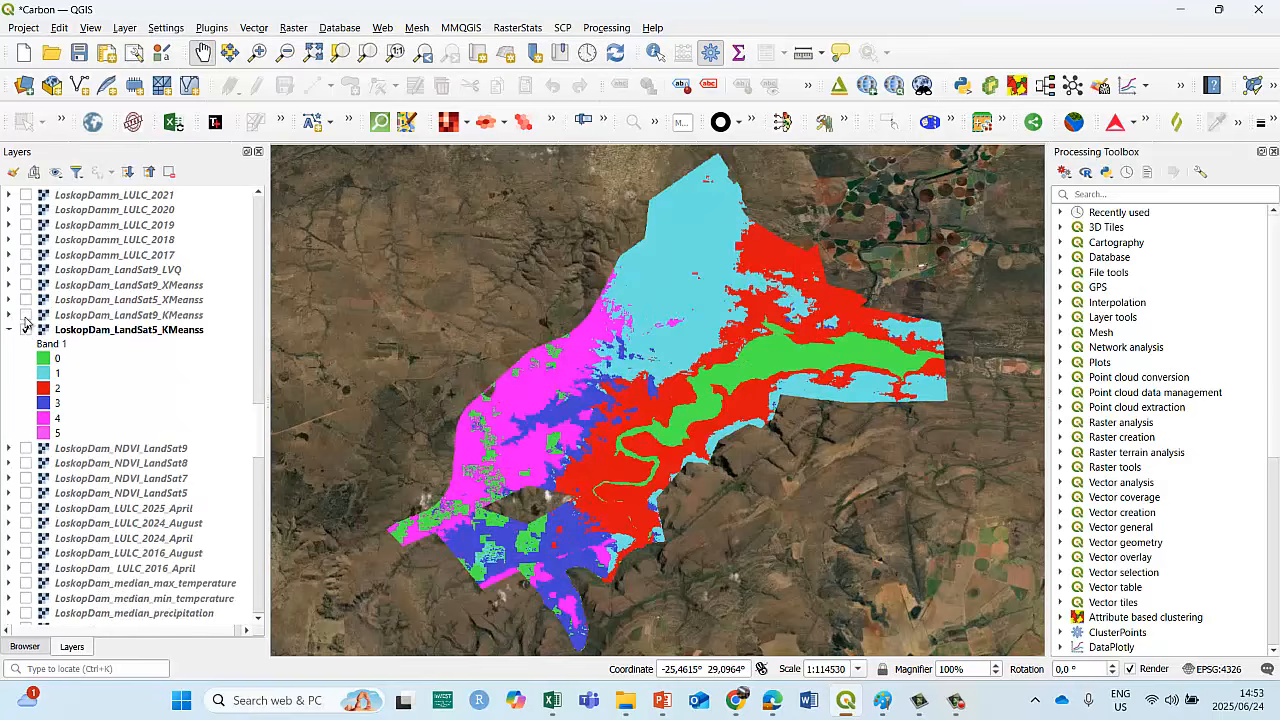
left_click(26, 316)
left_click(26, 315)
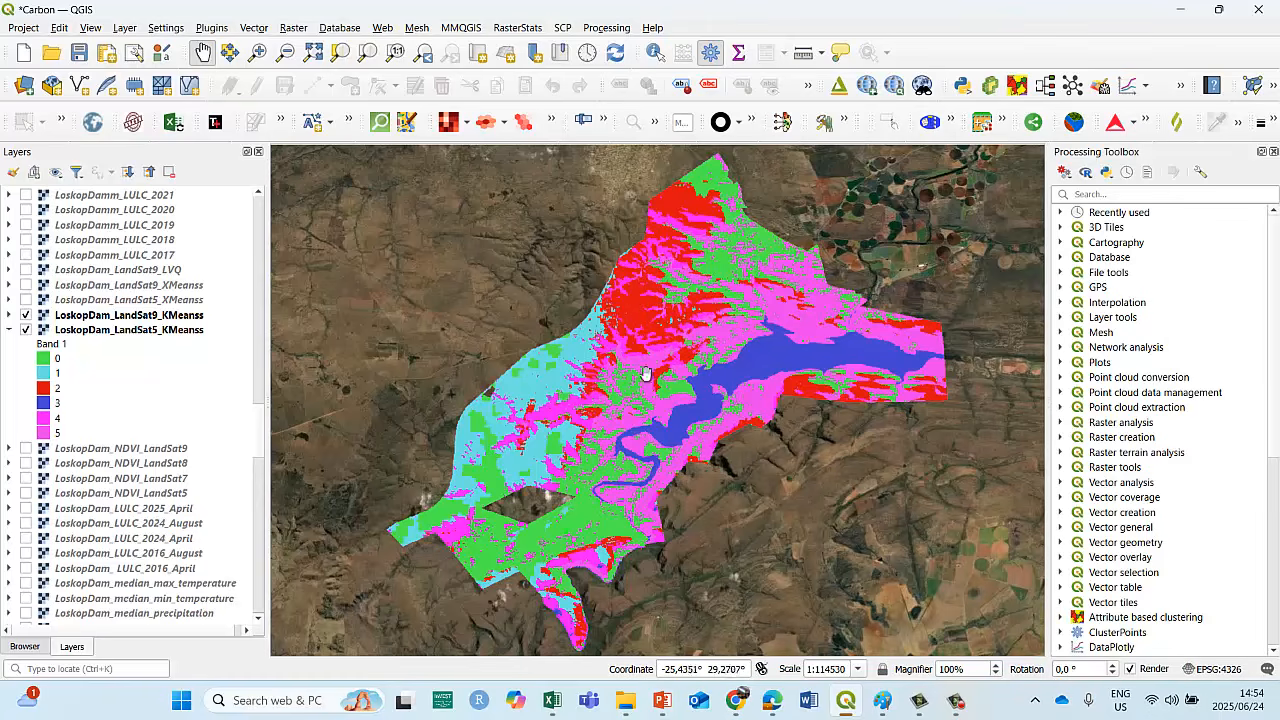
left_click(26, 314)
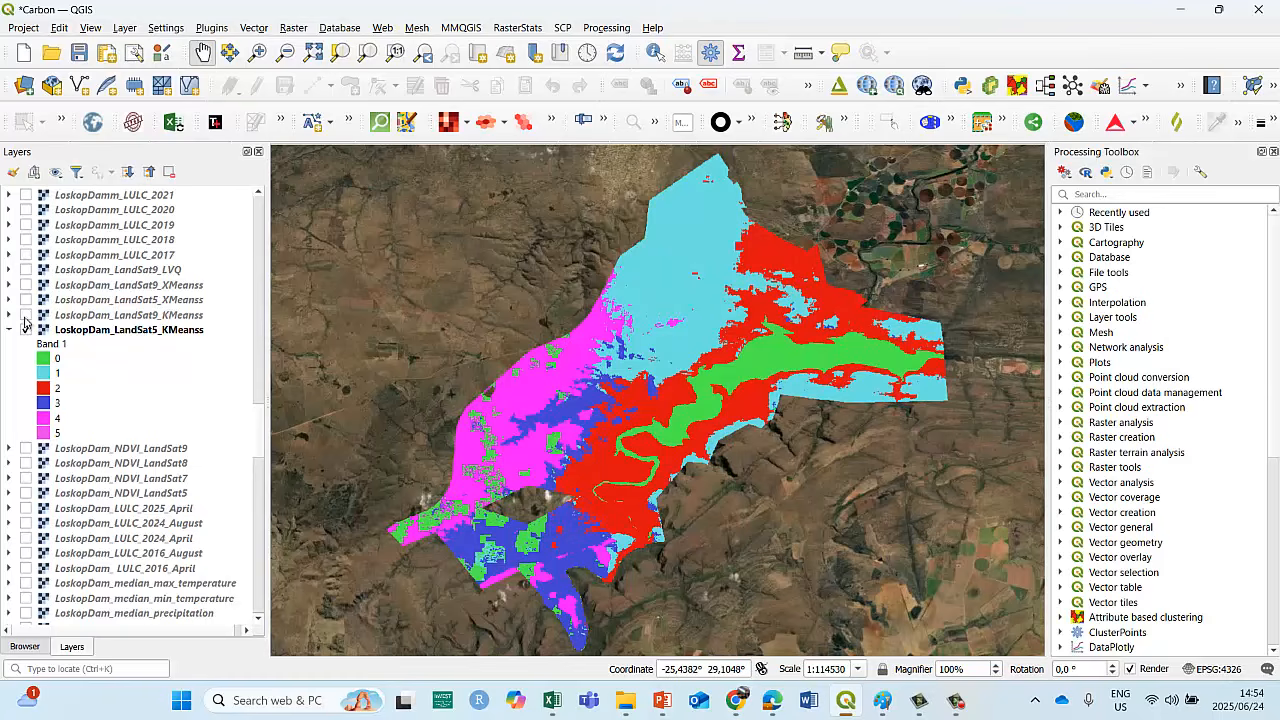
left_click(26, 315)
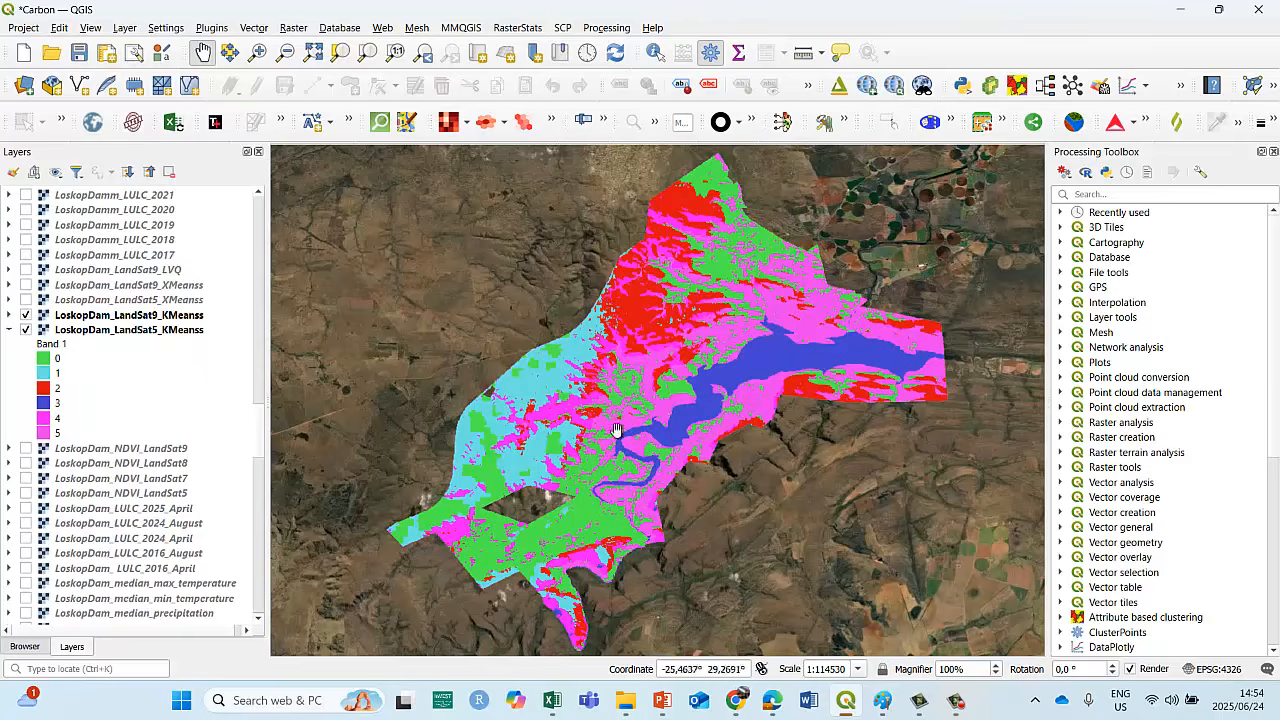
Compare the LandSat9 K-means layer with the LandSat5 and LandSat9 X-means clusters by toggling each one, leaving both X-means layers hidden.
left_click(27, 315)
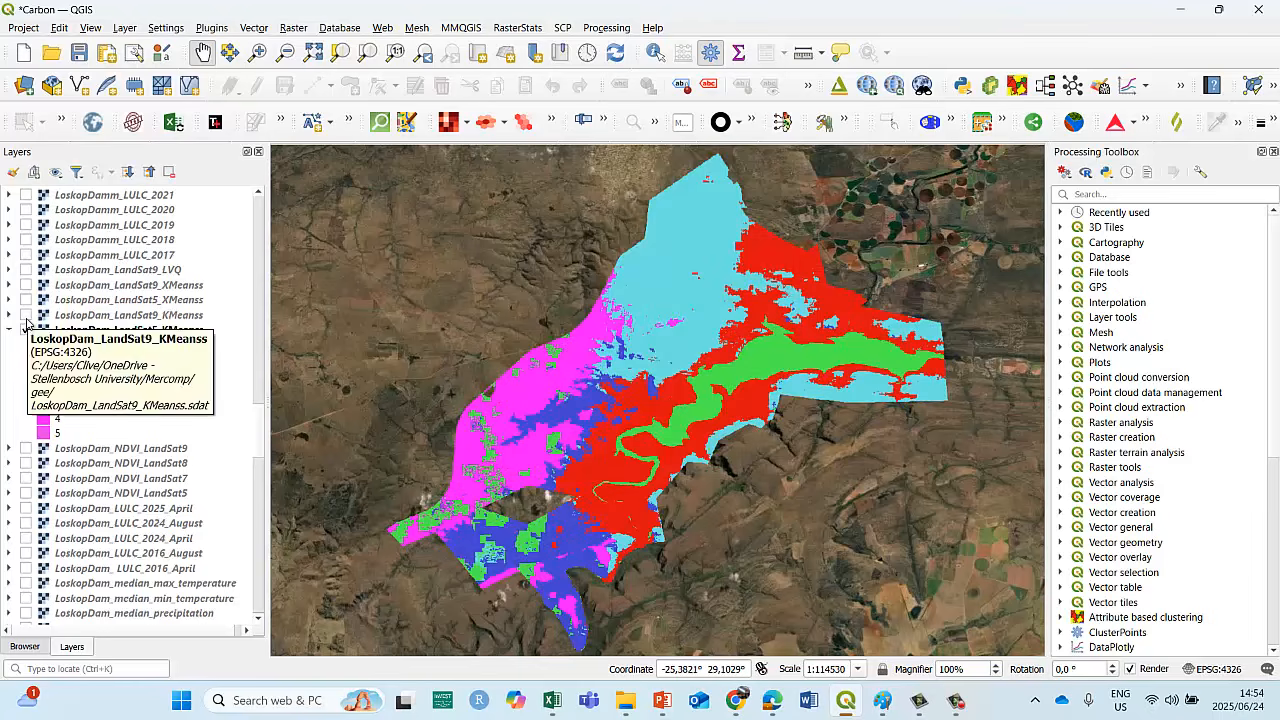
left_click(27, 315)
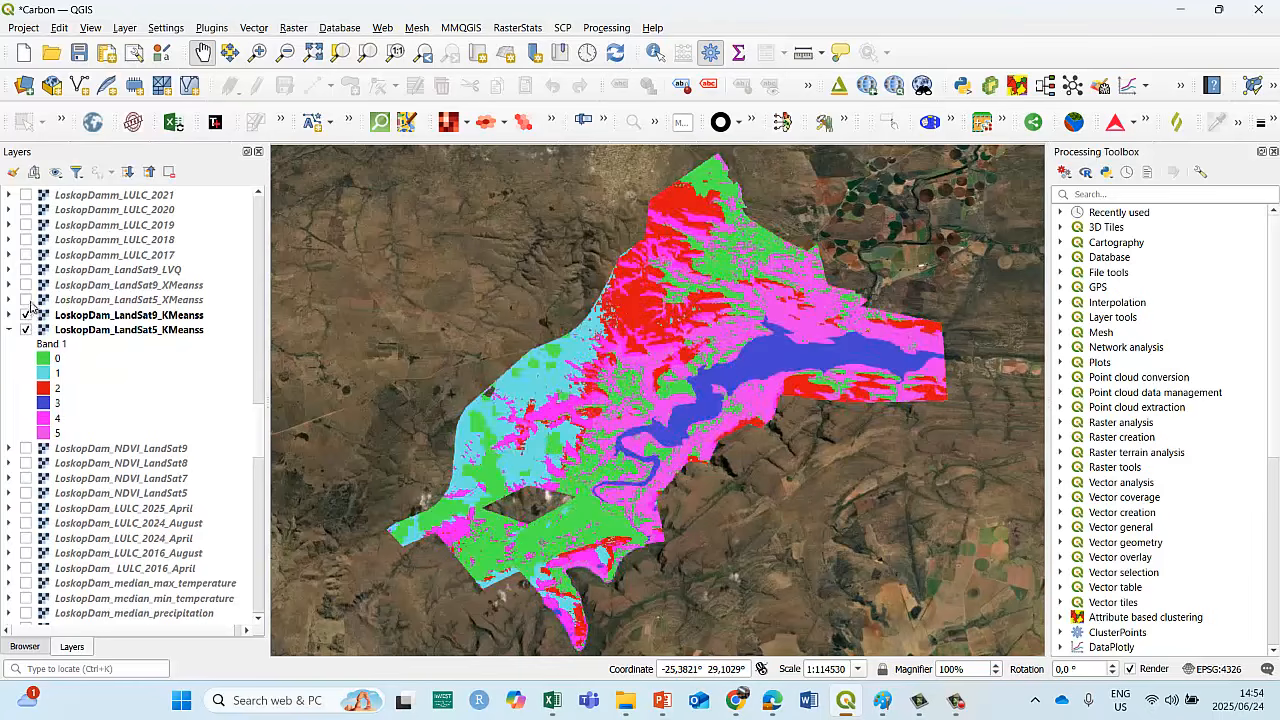
left_click(27, 300)
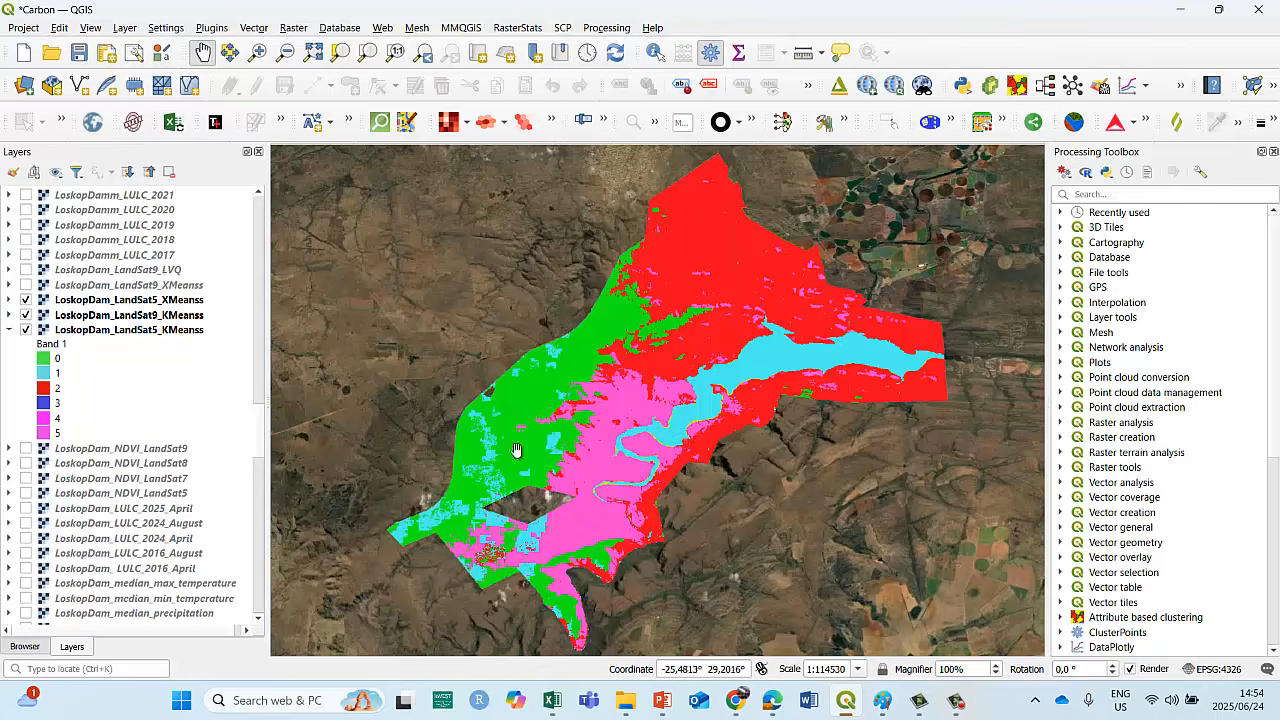
left_click(27, 300)
left_click(27, 286)
left_click(26, 285)
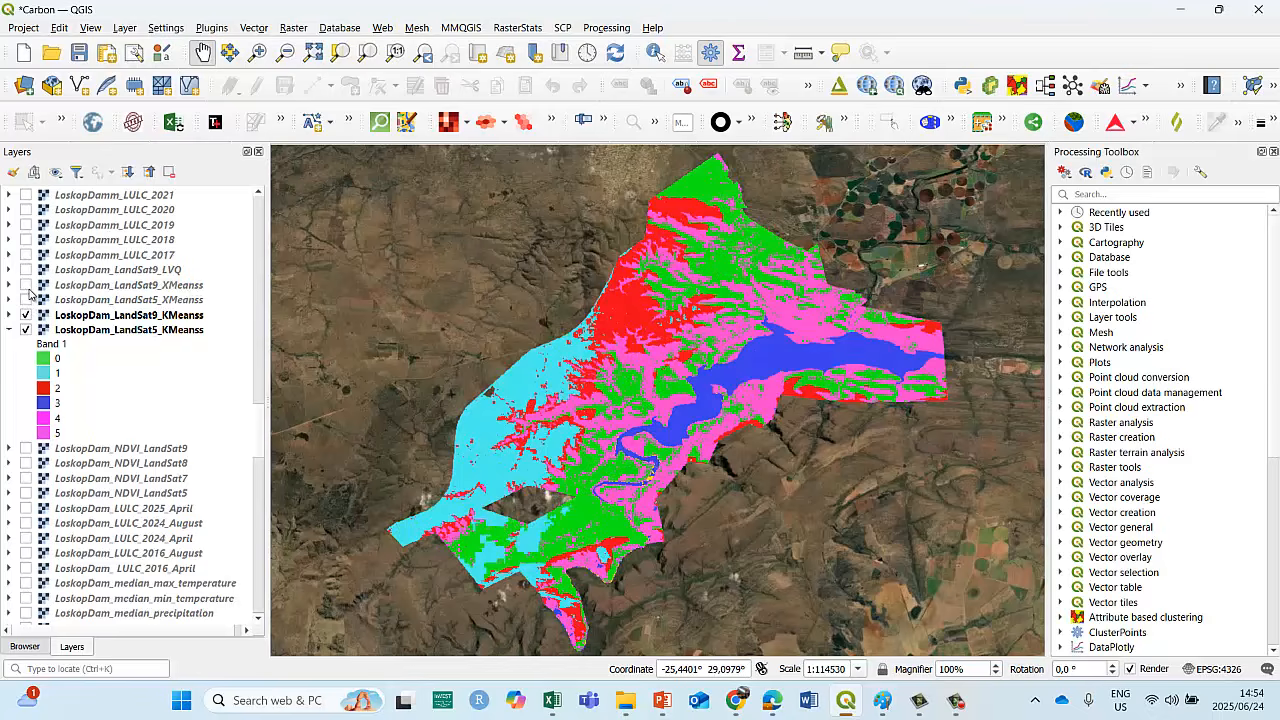
View the LoskopDam_LandSat9_LVQ clusters, leave that layer hidden, and collapse the class legend of LoskopDam_LandSat5_KMeanss.
left_click(25, 270)
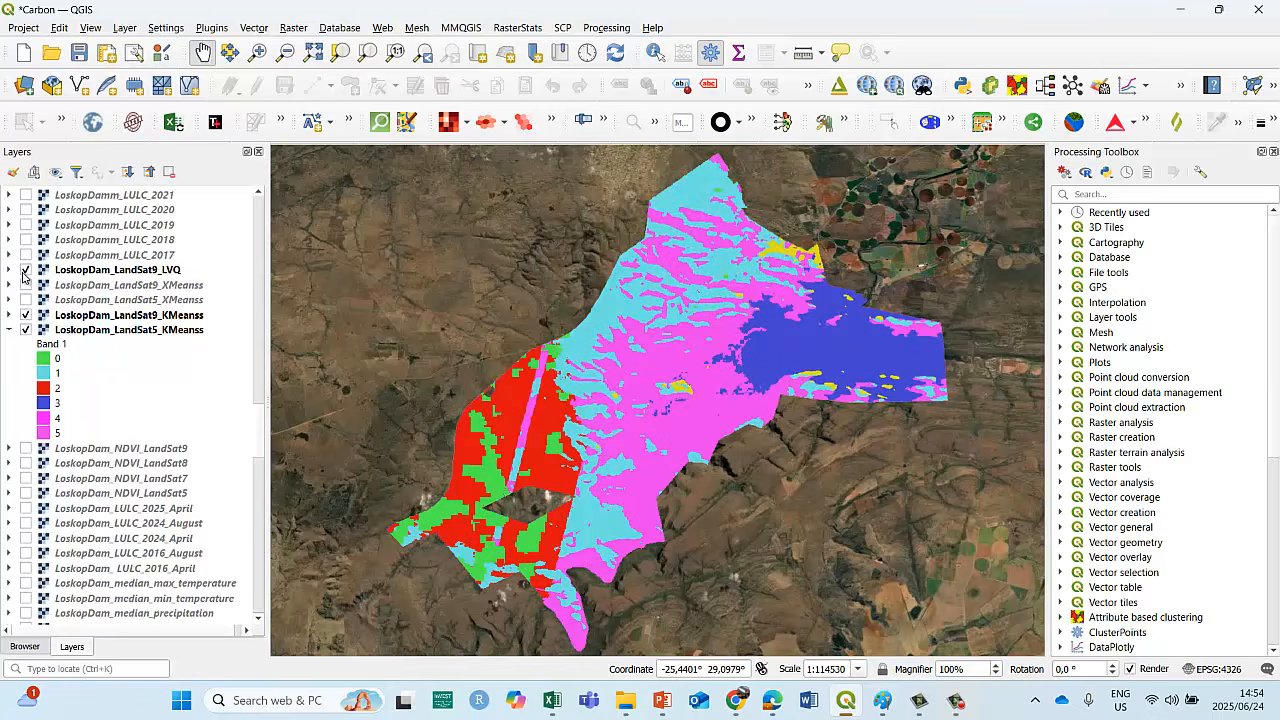
left_click(25, 270)
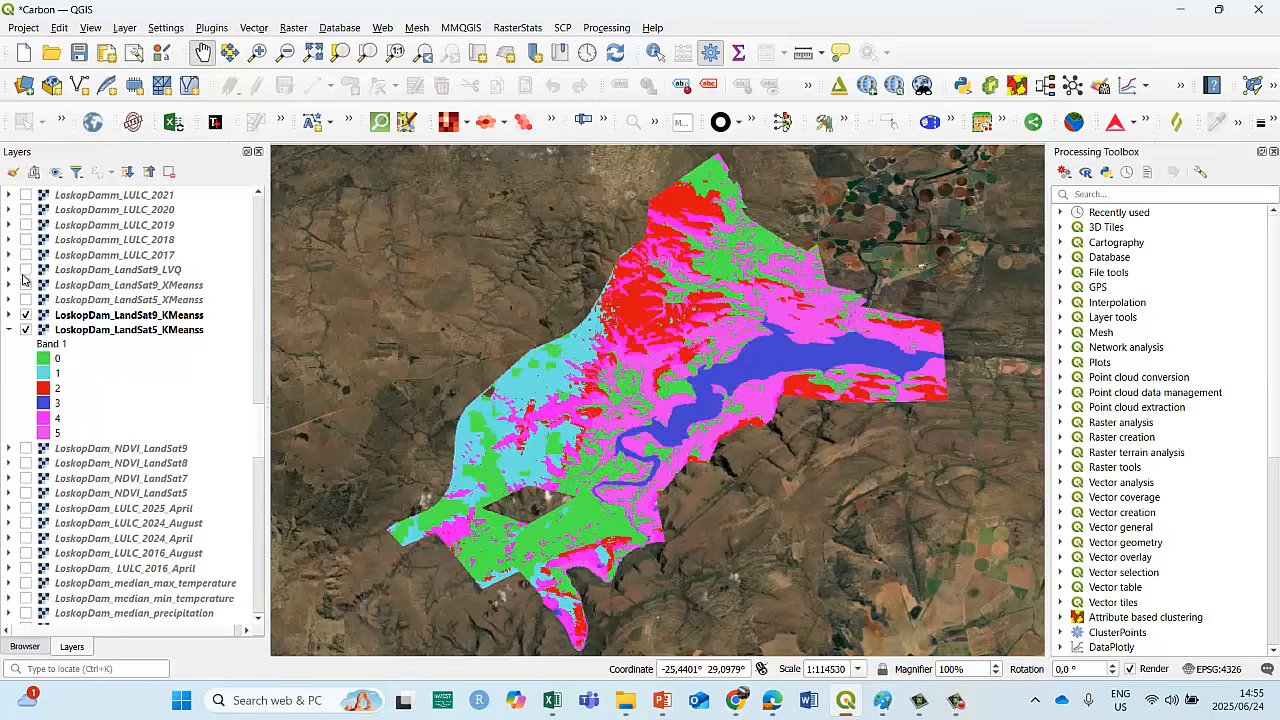
left_click(9, 330)
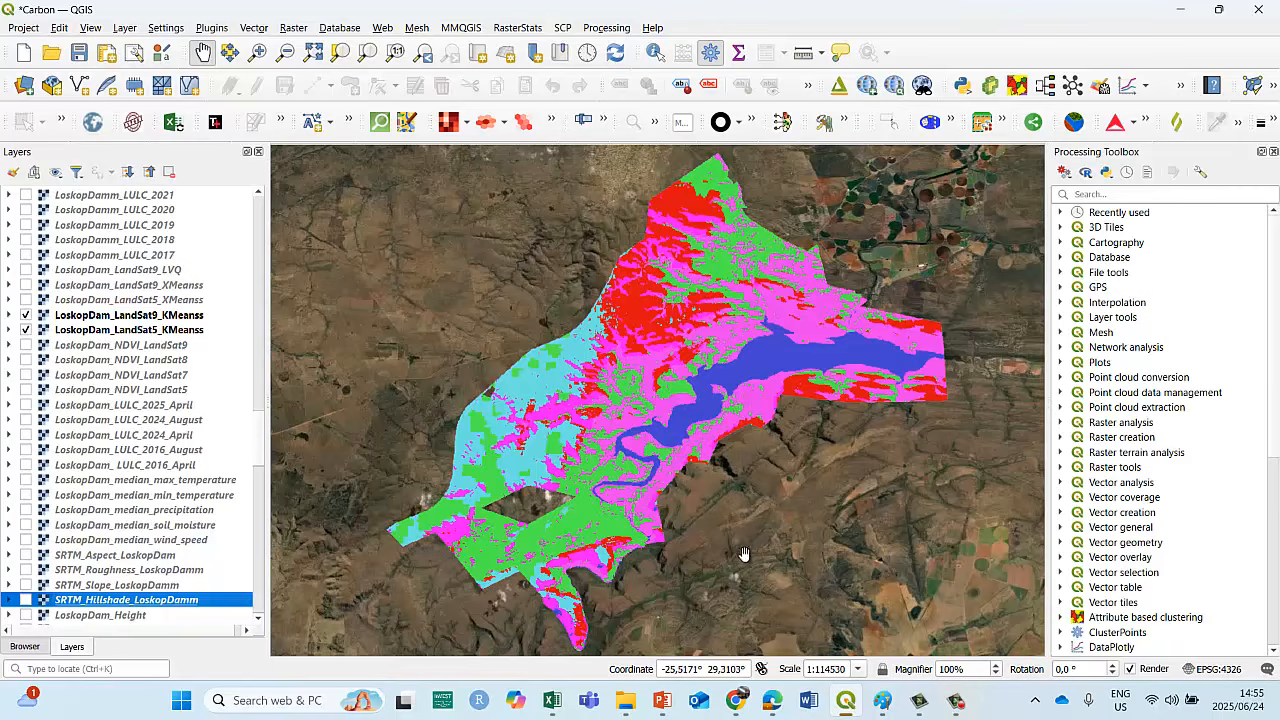
Switch to the Earth Engine CarbonClusters script and hide the LandSat9 lvq, XMeans and KMeans layers, showing LandSat5_KMeans instead.
mouse_move(736, 703)
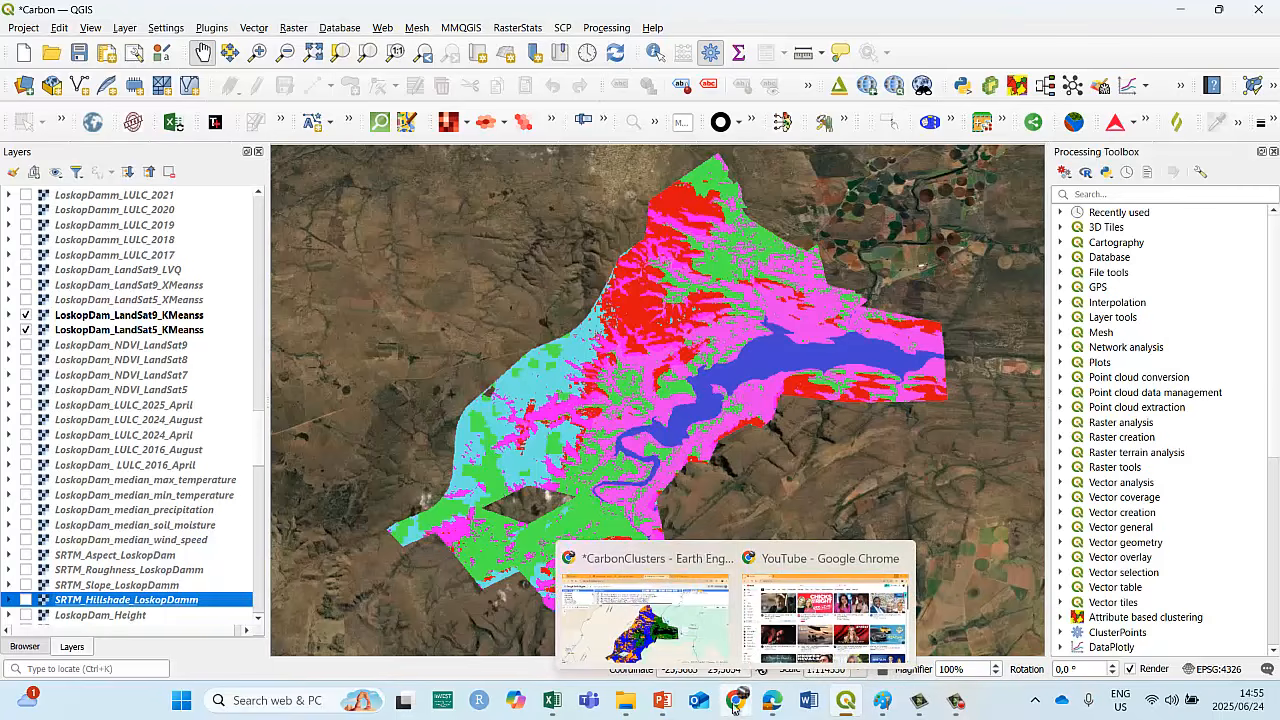
left_click(675, 648)
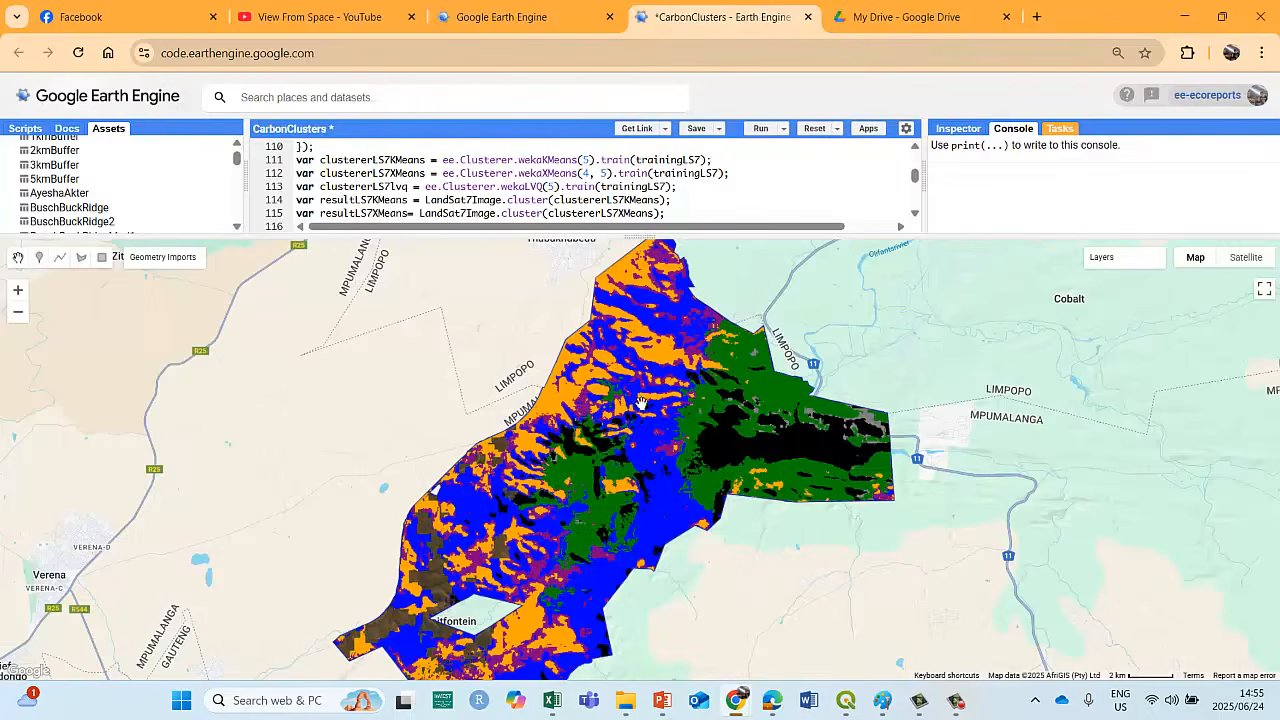
mouse_move(1100, 262)
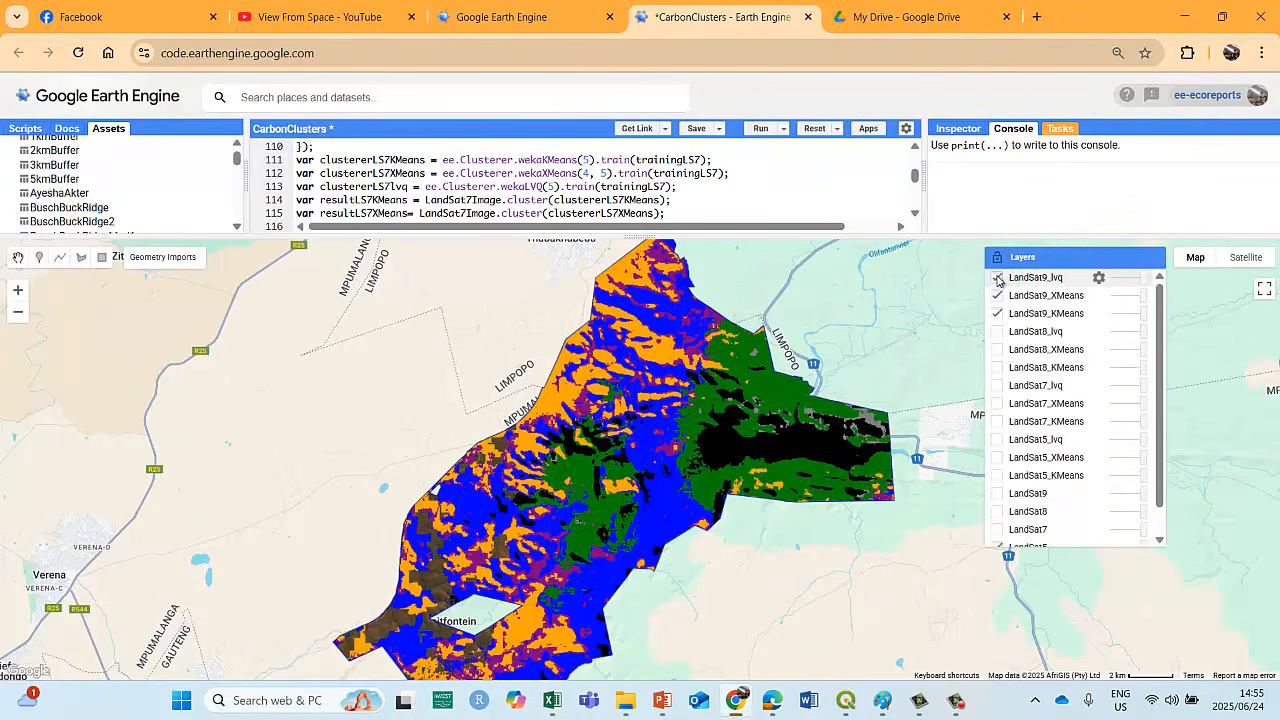
left_click(997, 277)
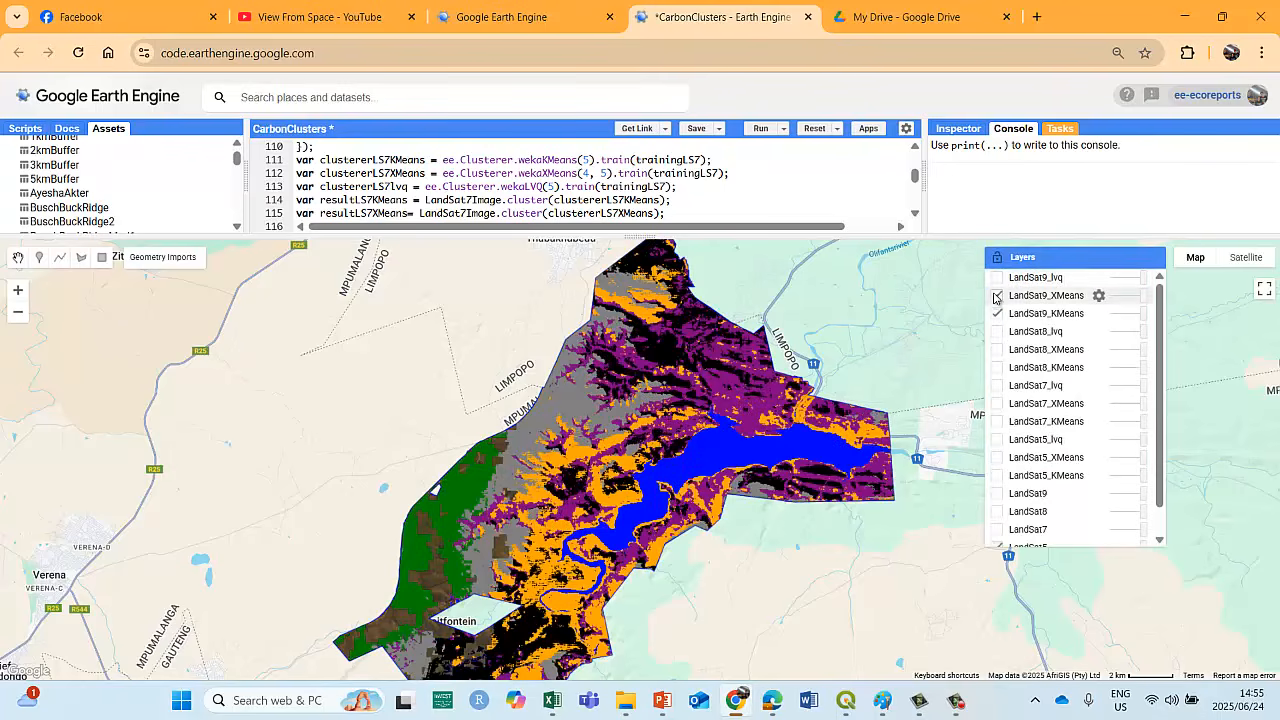
left_click(996, 296)
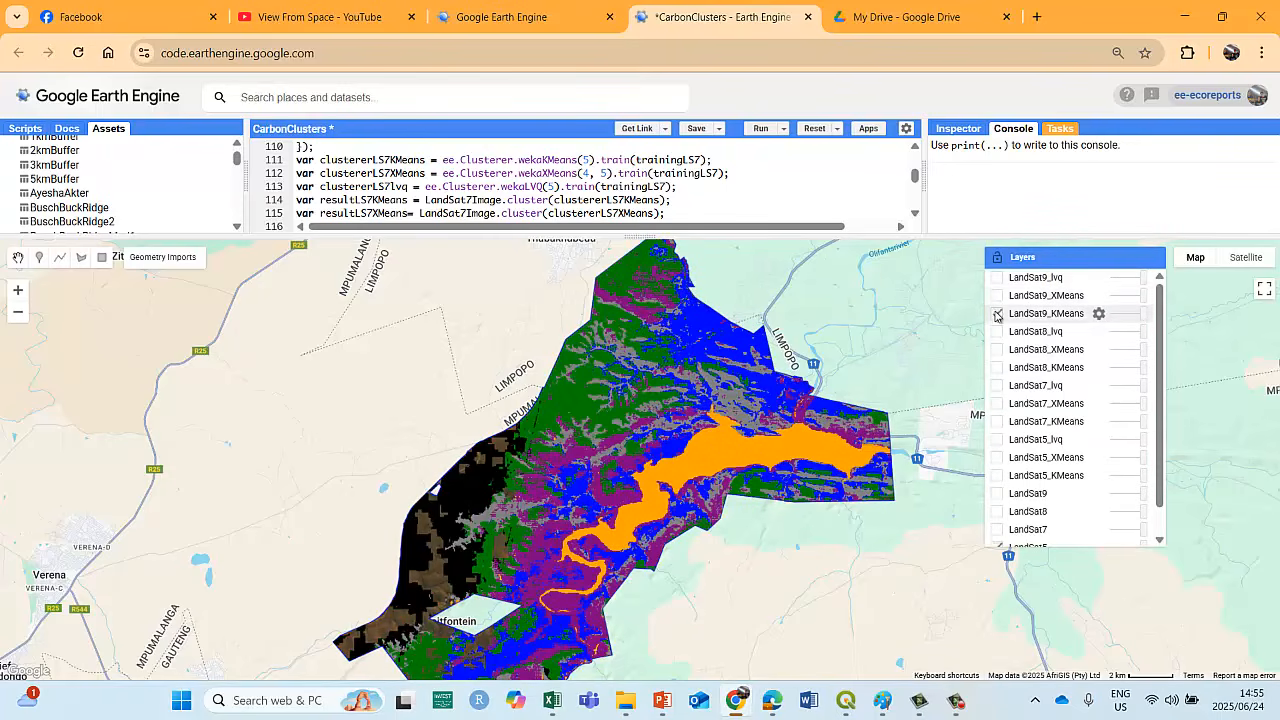
left_click(996, 314)
left_click(997, 476)
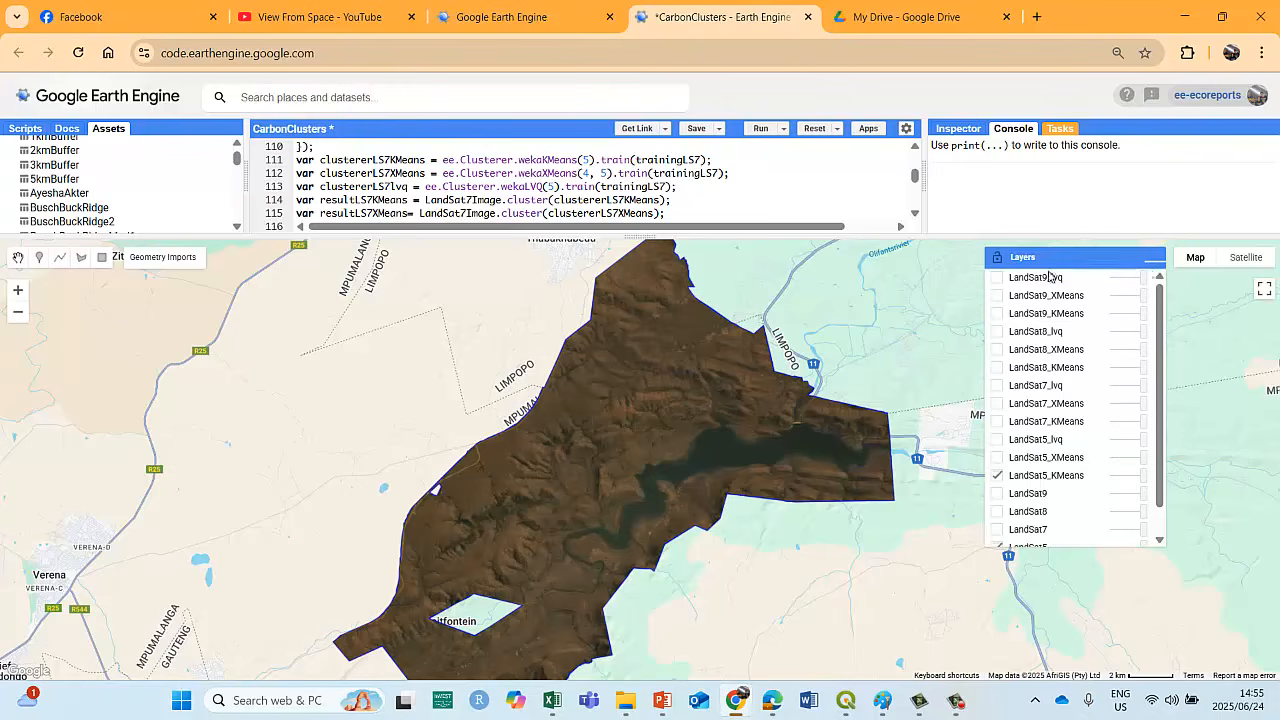
left_click(1152, 268)
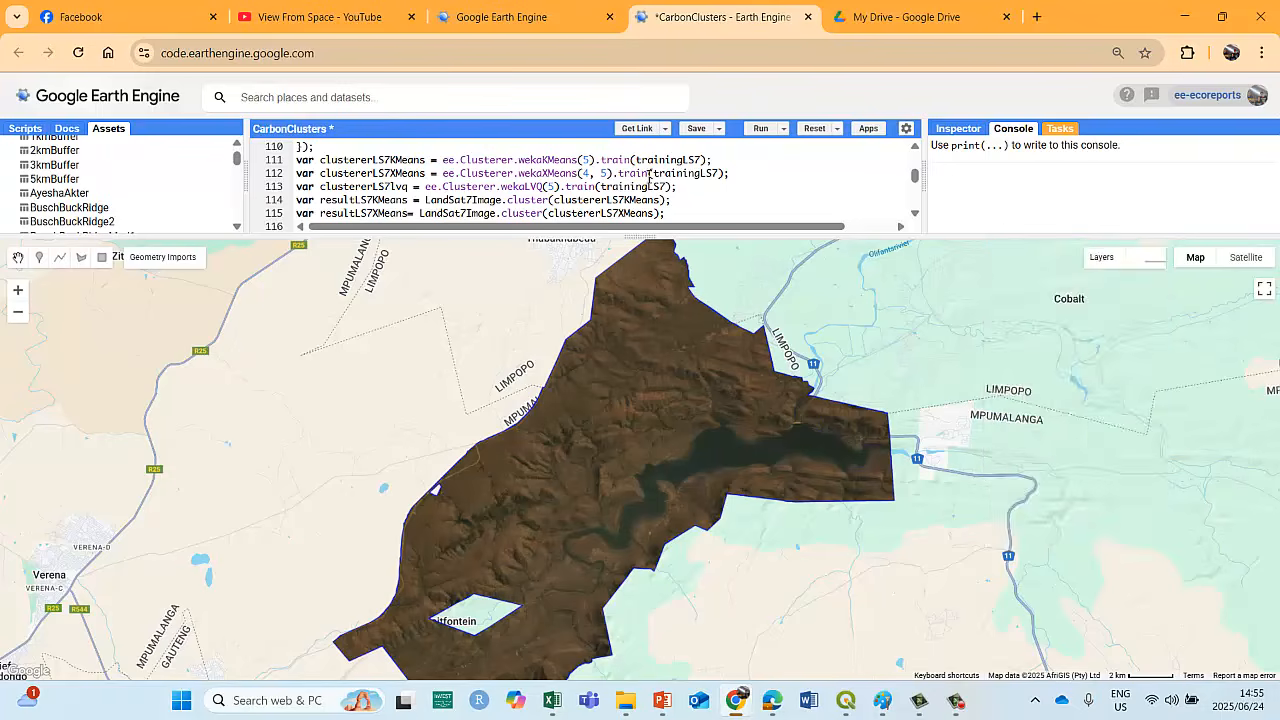
Replace the displayed LandSat5_KMeans layer with LandSat7_KMeans and review the list of unsubmitted export tasks.
mouse_move(1010, 257)
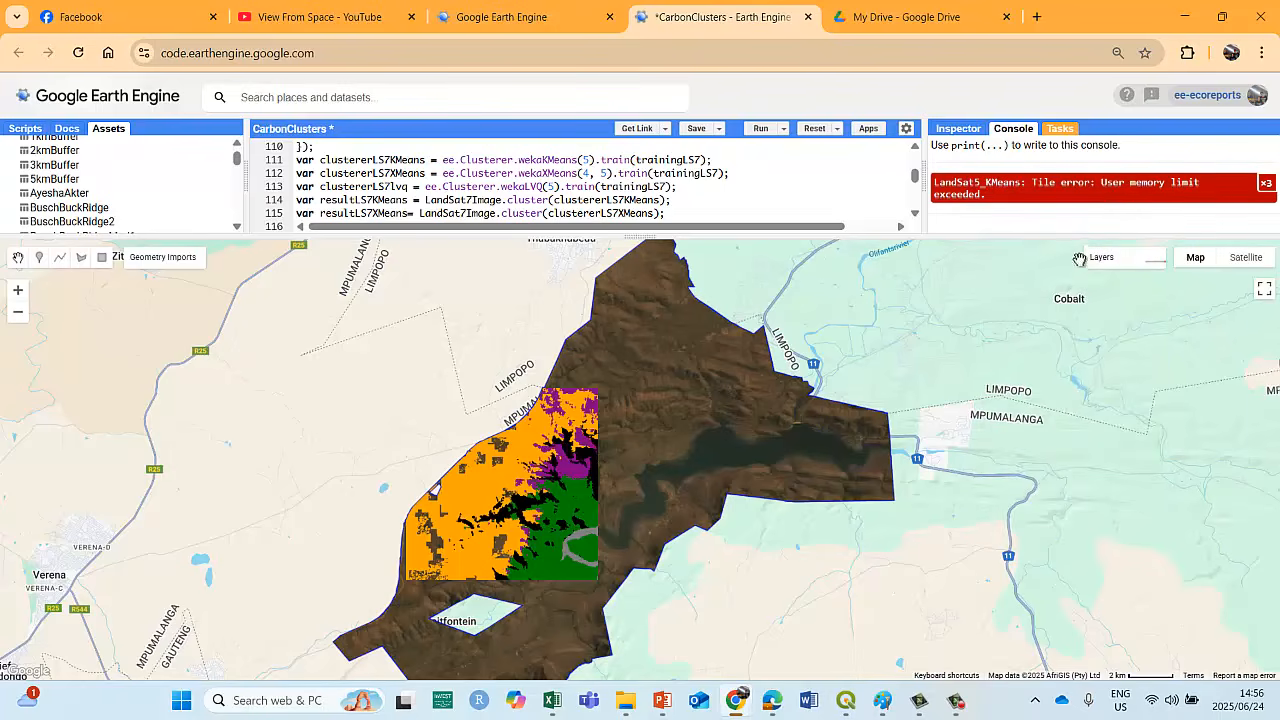
mouse_move(1085, 262)
left_click(996, 475)
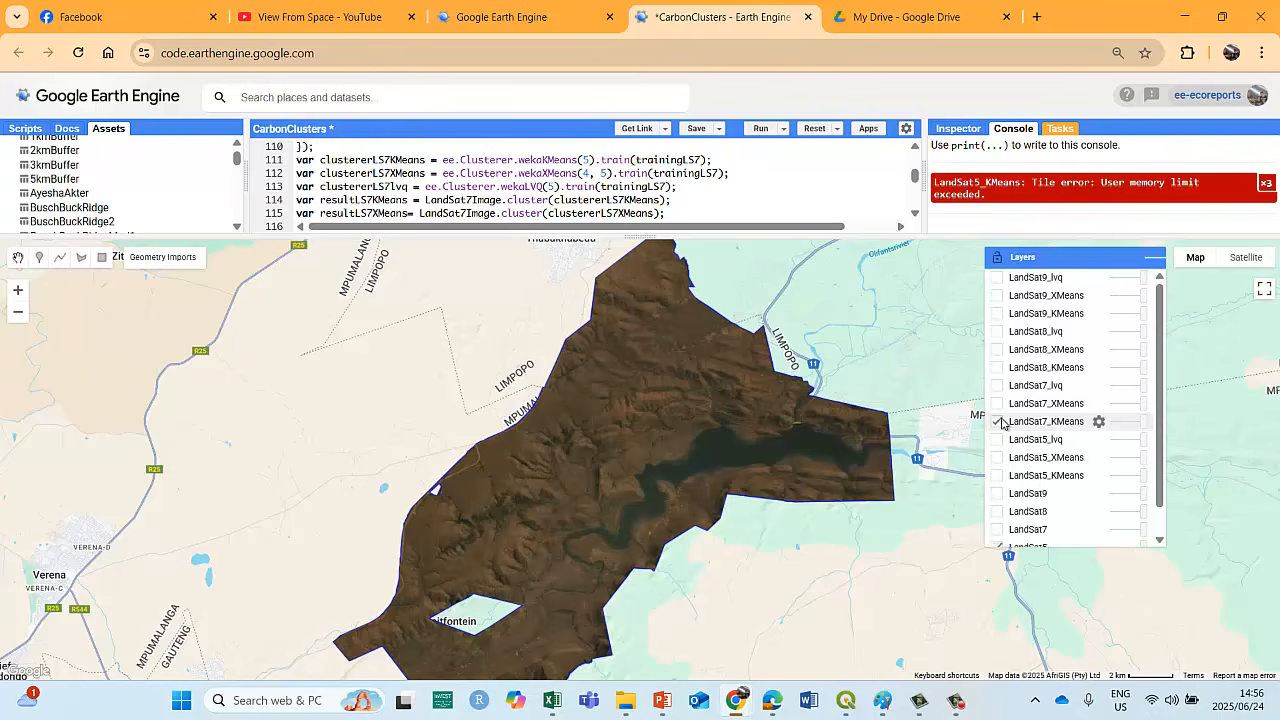
left_click(1155, 263)
left_click(1062, 131)
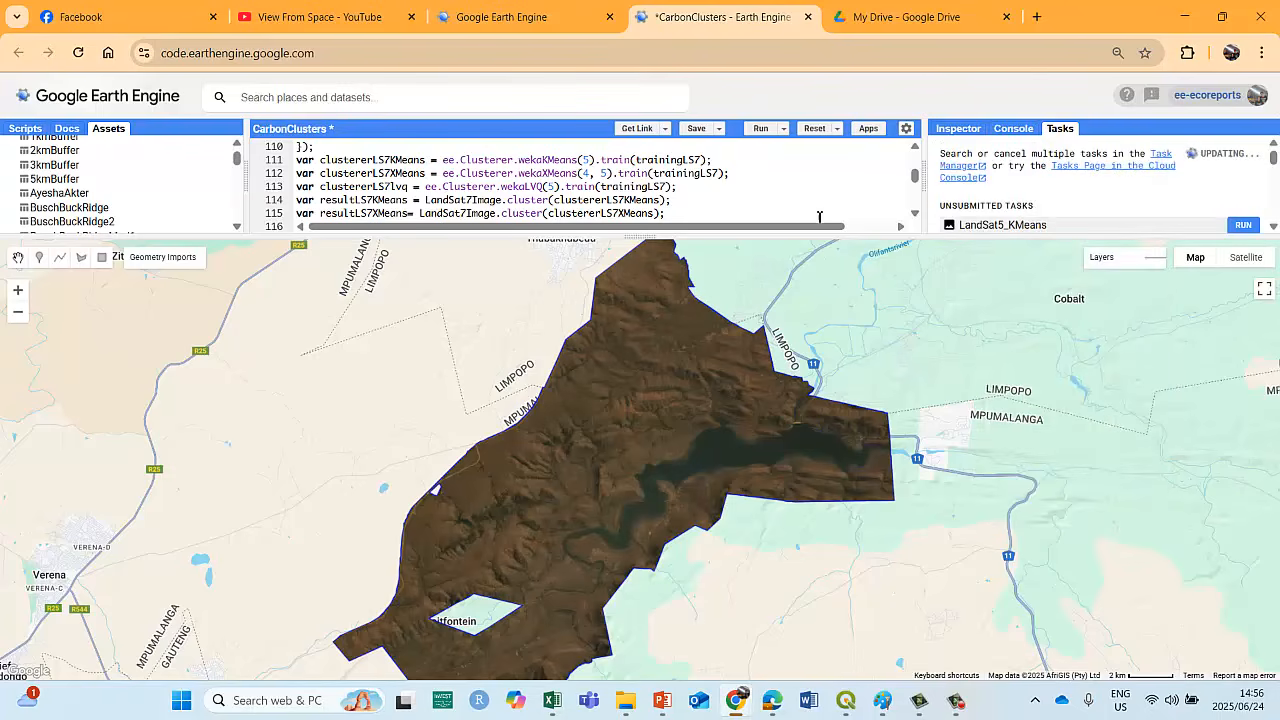
scroll(1070, 196, "down", 1)
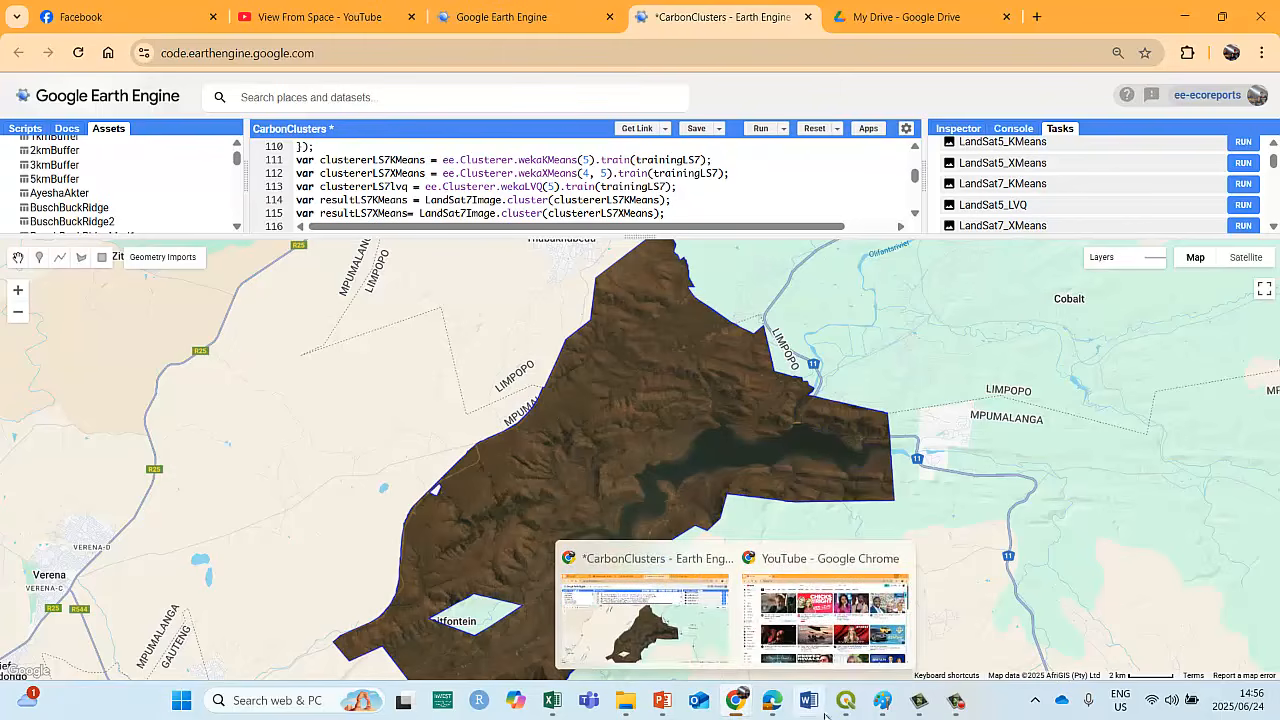
Switch back to QGIS and hide the LoskopDam_LandSat9_KMeanss and LoskopDam_LandSat5_KMeanss layers.
mouse_move(846, 706)
left_click(822, 590)
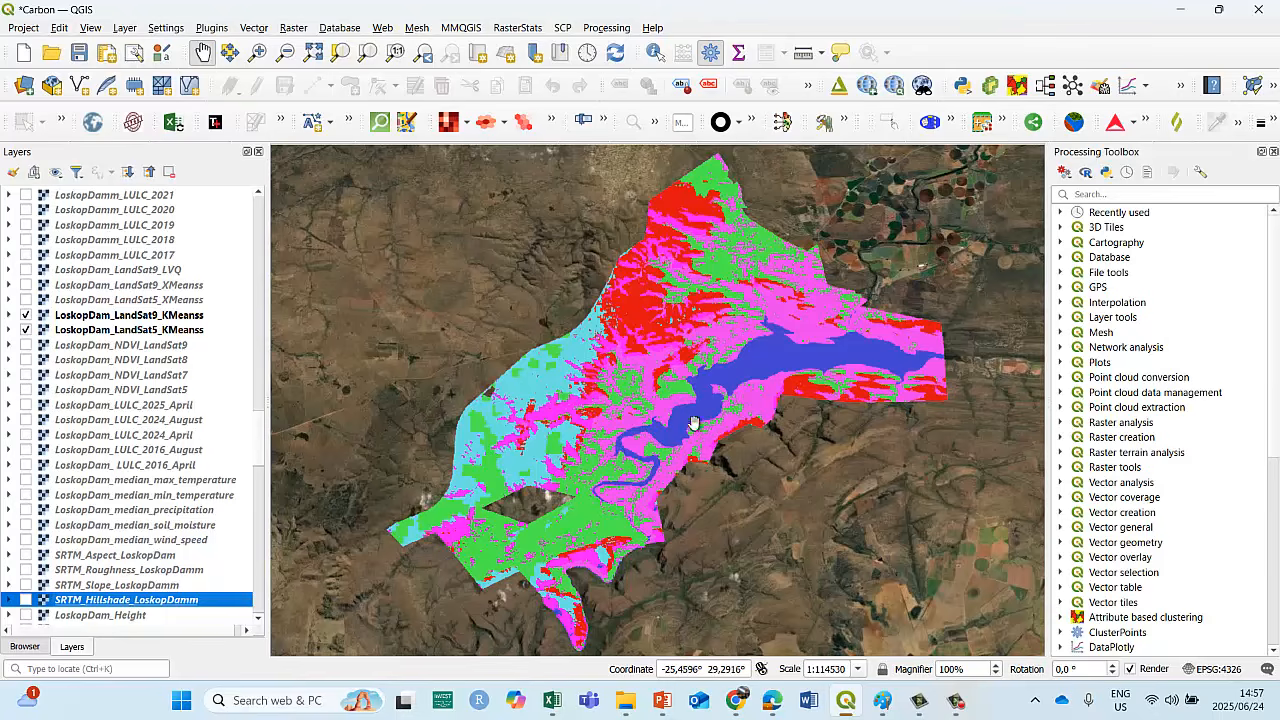
left_click(26, 315)
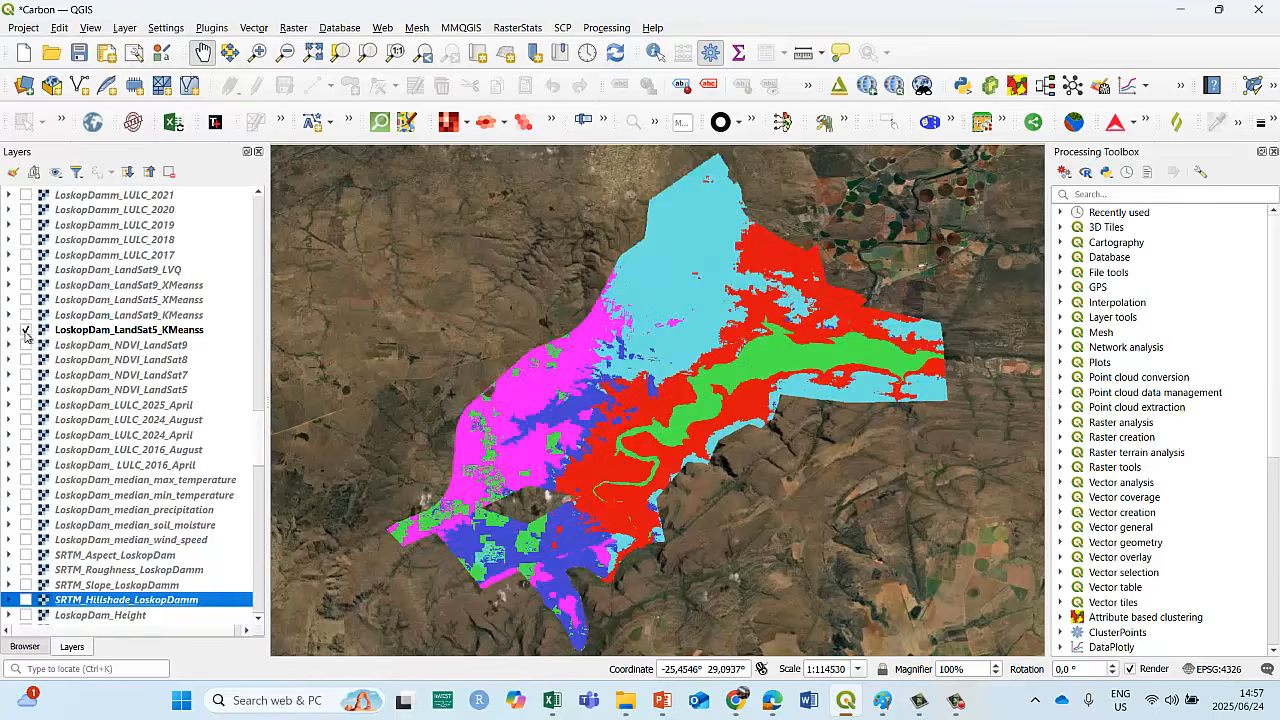
left_click(26, 330)
Switch to the carbon stock presentation in PowerPoint and display all its slides in Slide Sorter view.
left_click(661, 702)
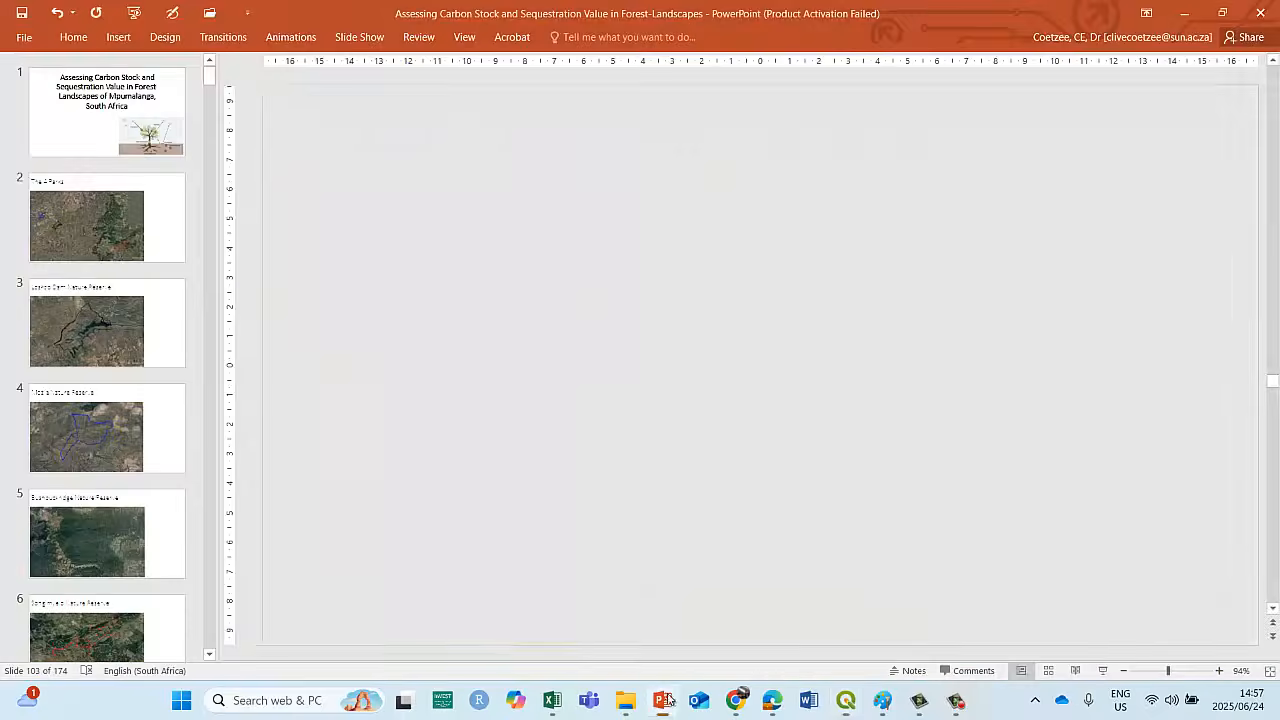
scroll(100, 514, "down", 1)
scroll(100, 514, "down", 3)
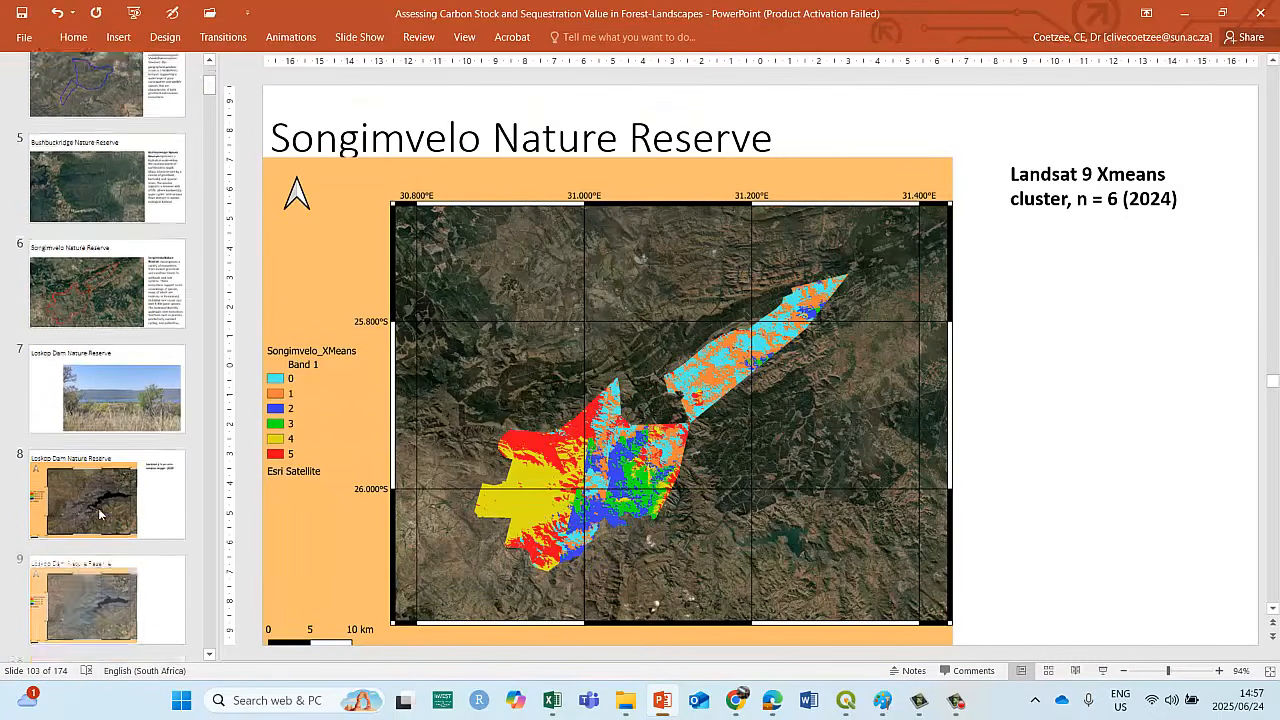
left_click(1048, 670)
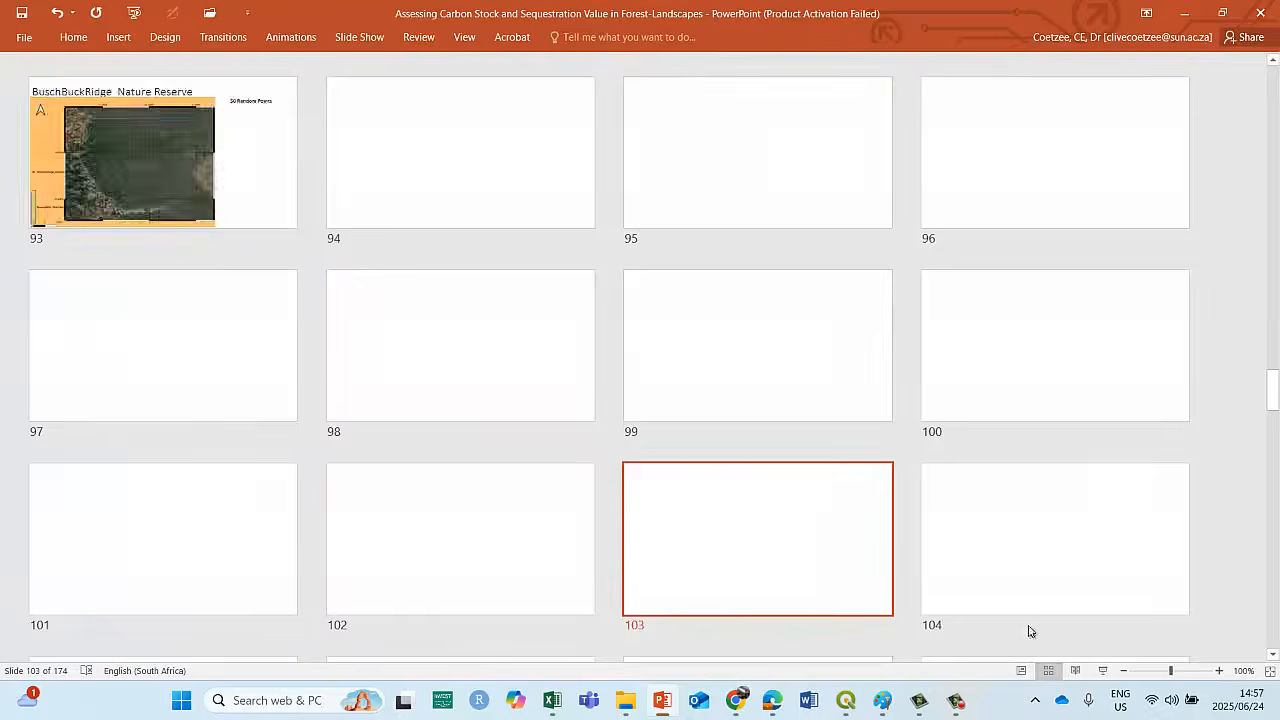
Browse the Loskop Dam Nature Reserve slides, from the study area images through elevation, NDVI, climate and land cover maps.
scroll(600, 425, "up", 15)
scroll(776, 425, "up", 2)
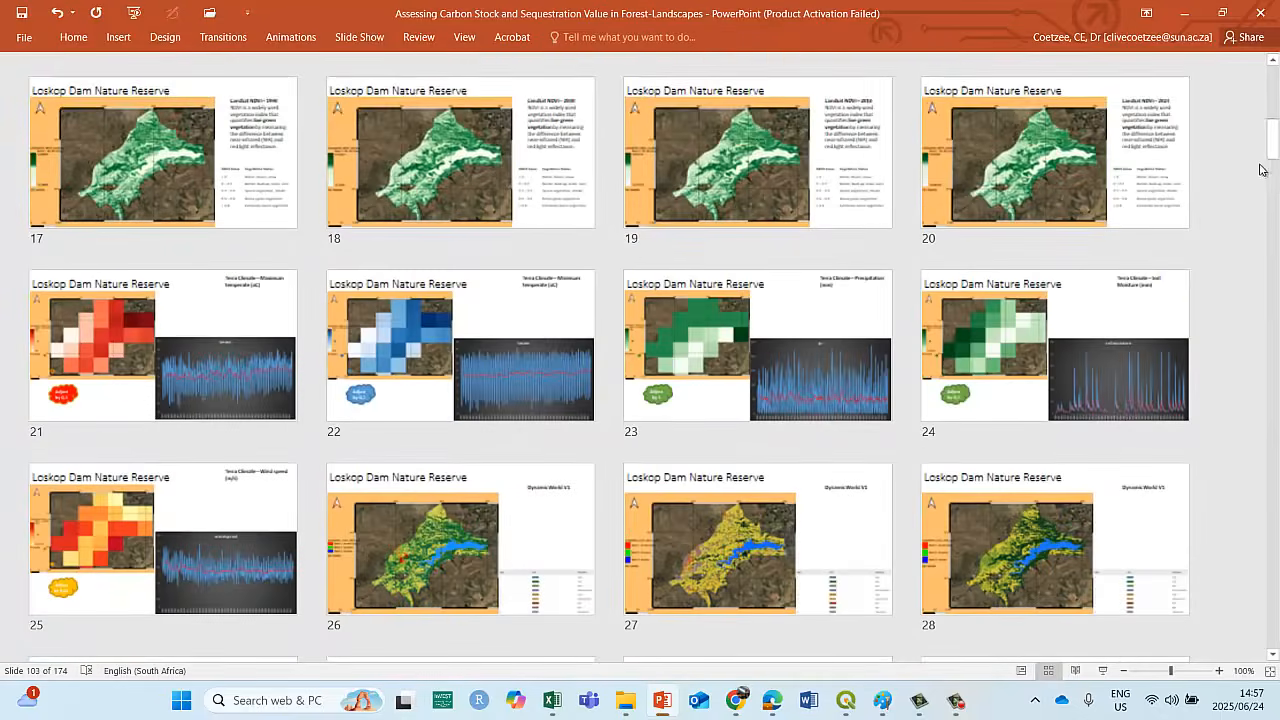
scroll(776, 425, "up", 5)
scroll(776, 425, "down", 5)
scroll(640, 360, "down", 1)
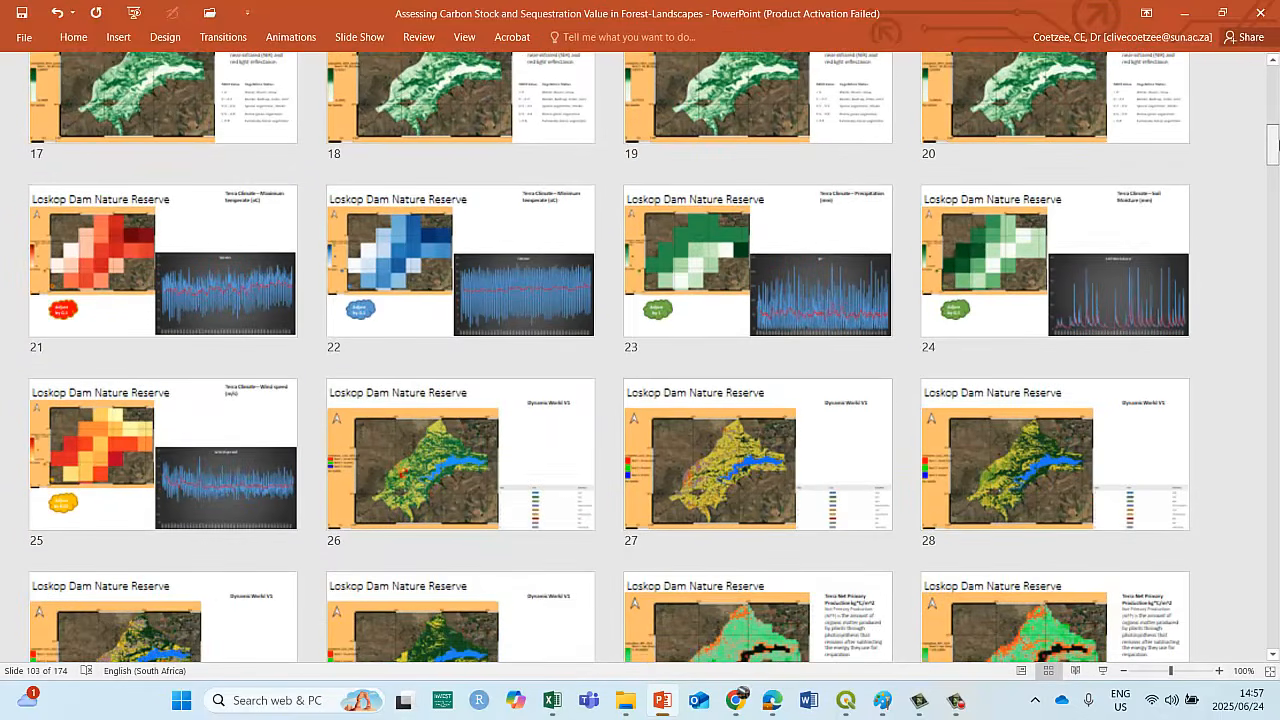
scroll(1275, 149, "down", 3)
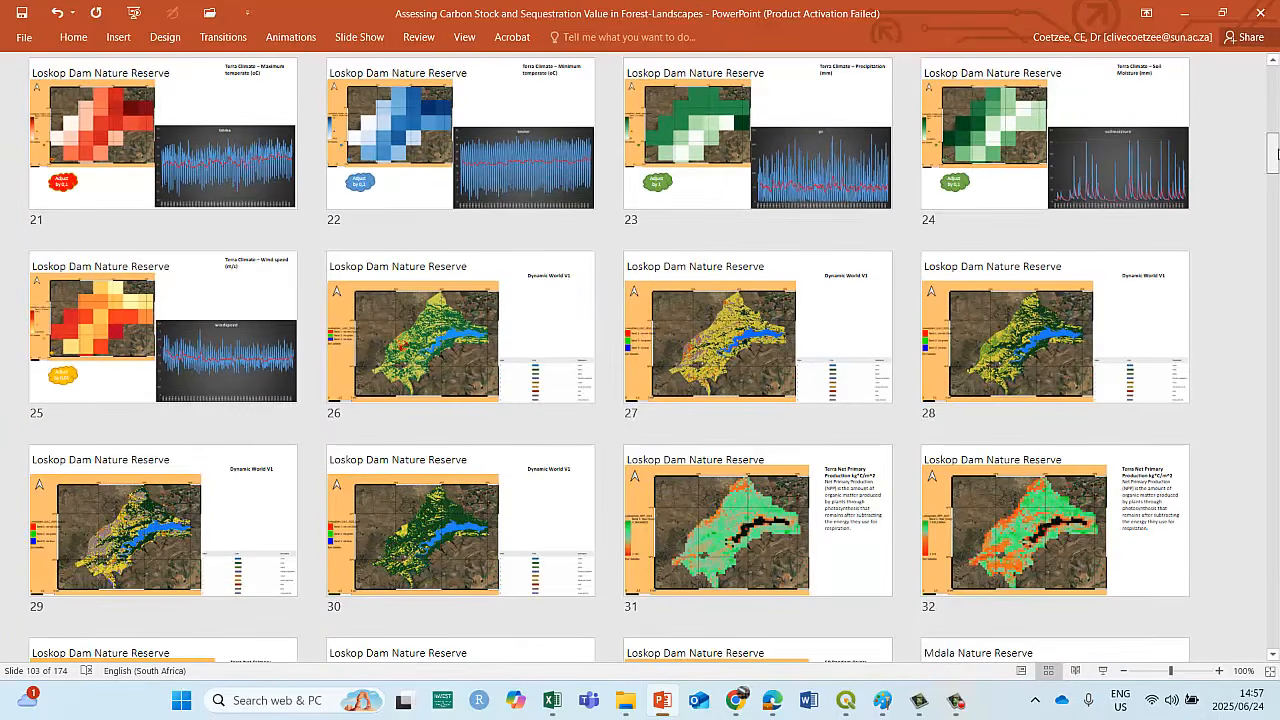
scroll(790, 321, "up", 8)
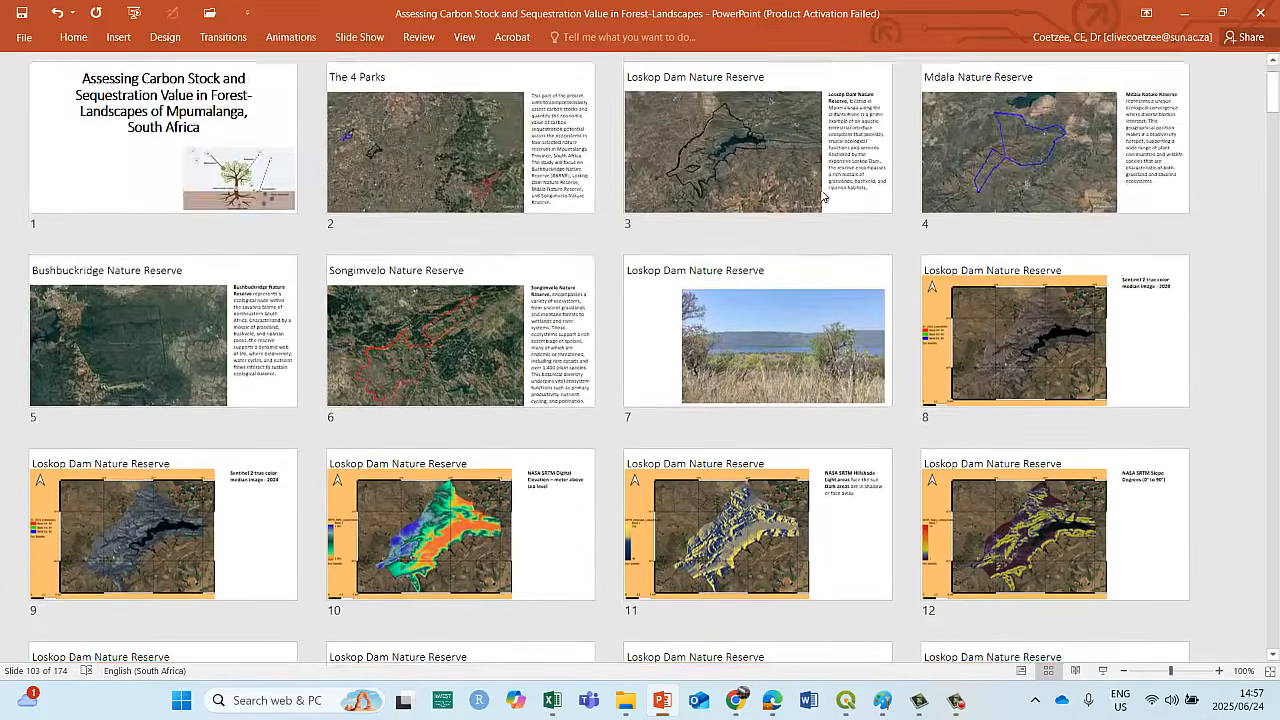
scroll(790, 321, "down", 3)
scroll(880, 296, "up", 3)
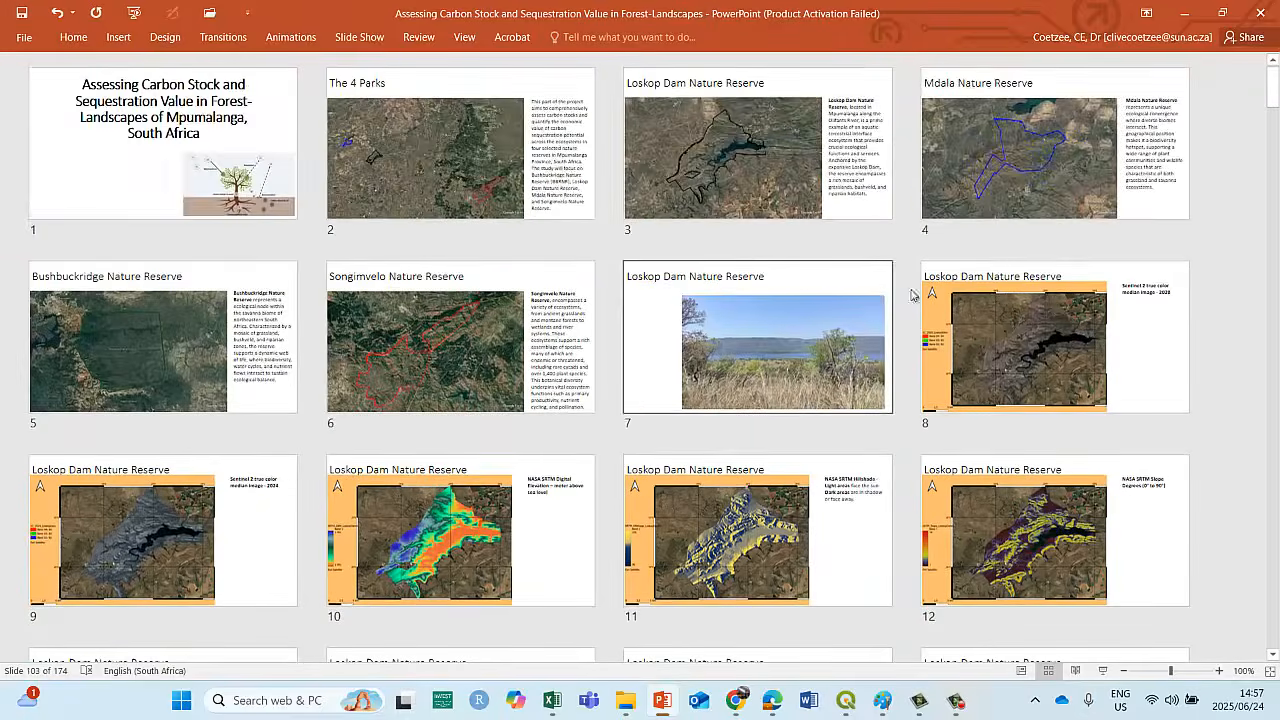
scroll(908, 289, "down", 5)
scroll(1046, 237, "up", 5)
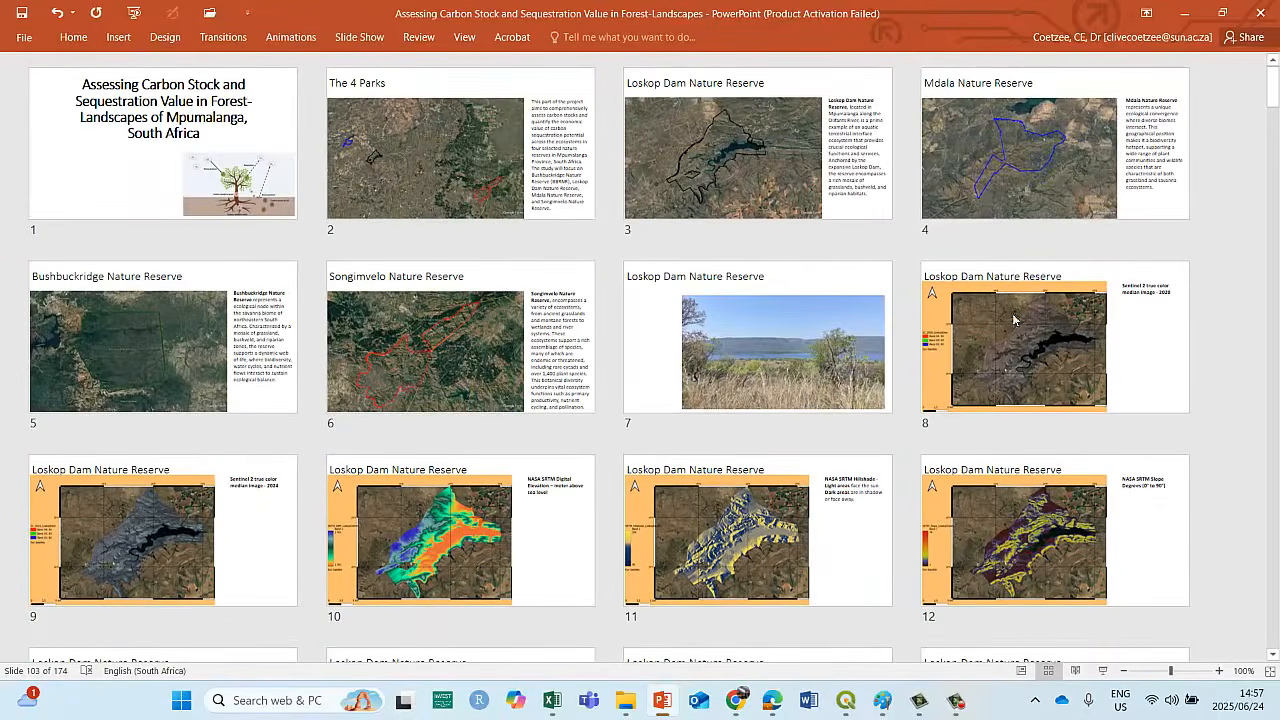
Compare the Sentinel 2 true color median images of Loskop Dam by alternately selecting slides 8 and 9.
left_click(1016, 325)
left_click(229, 514)
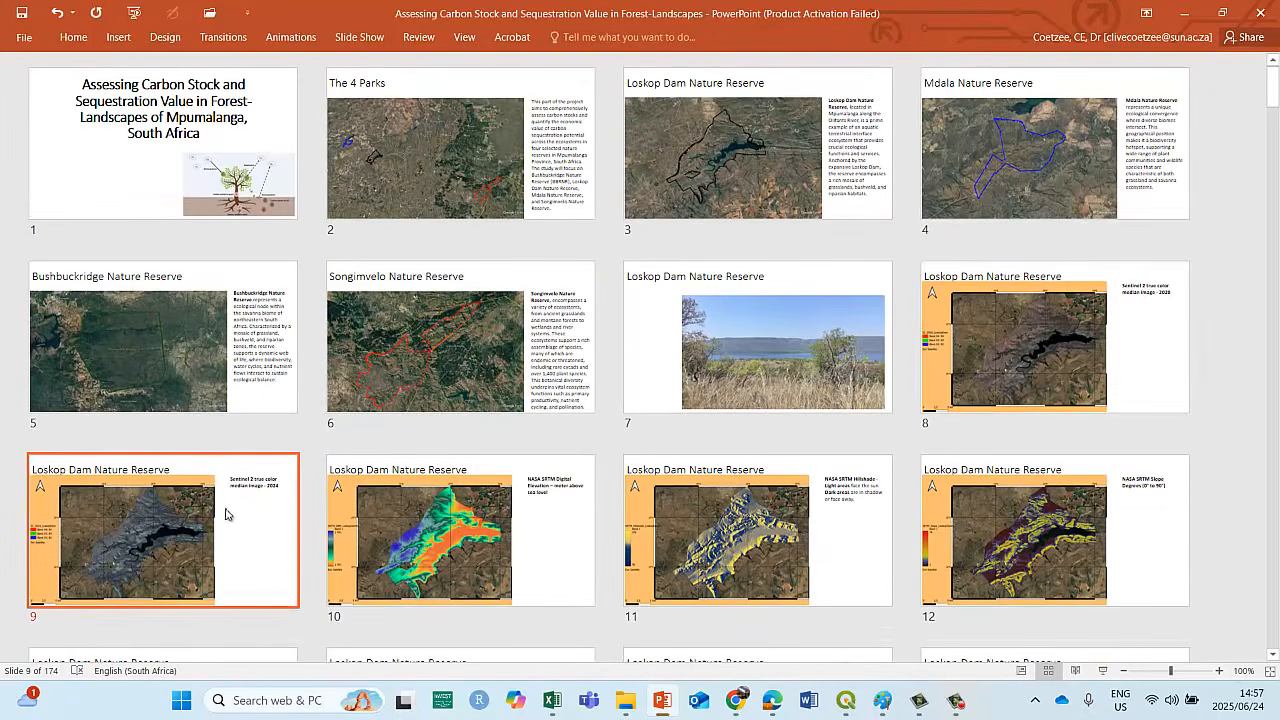
left_click(1002, 330)
left_click(177, 528)
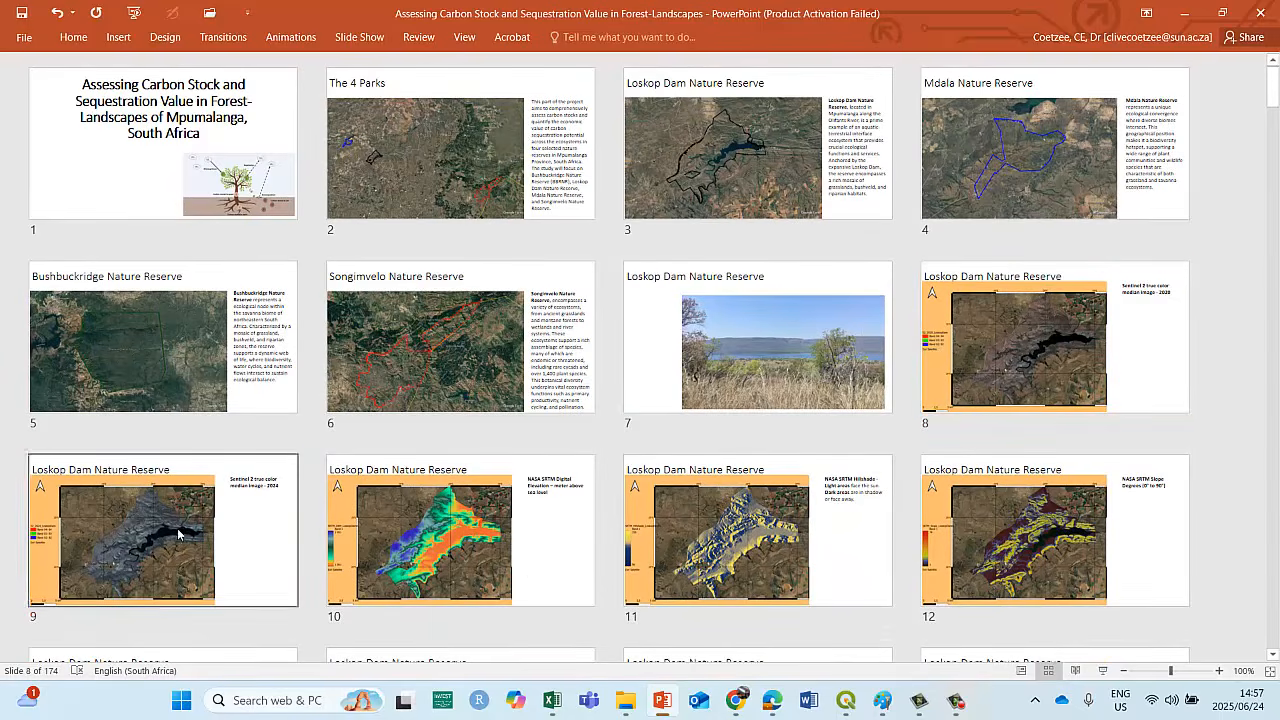